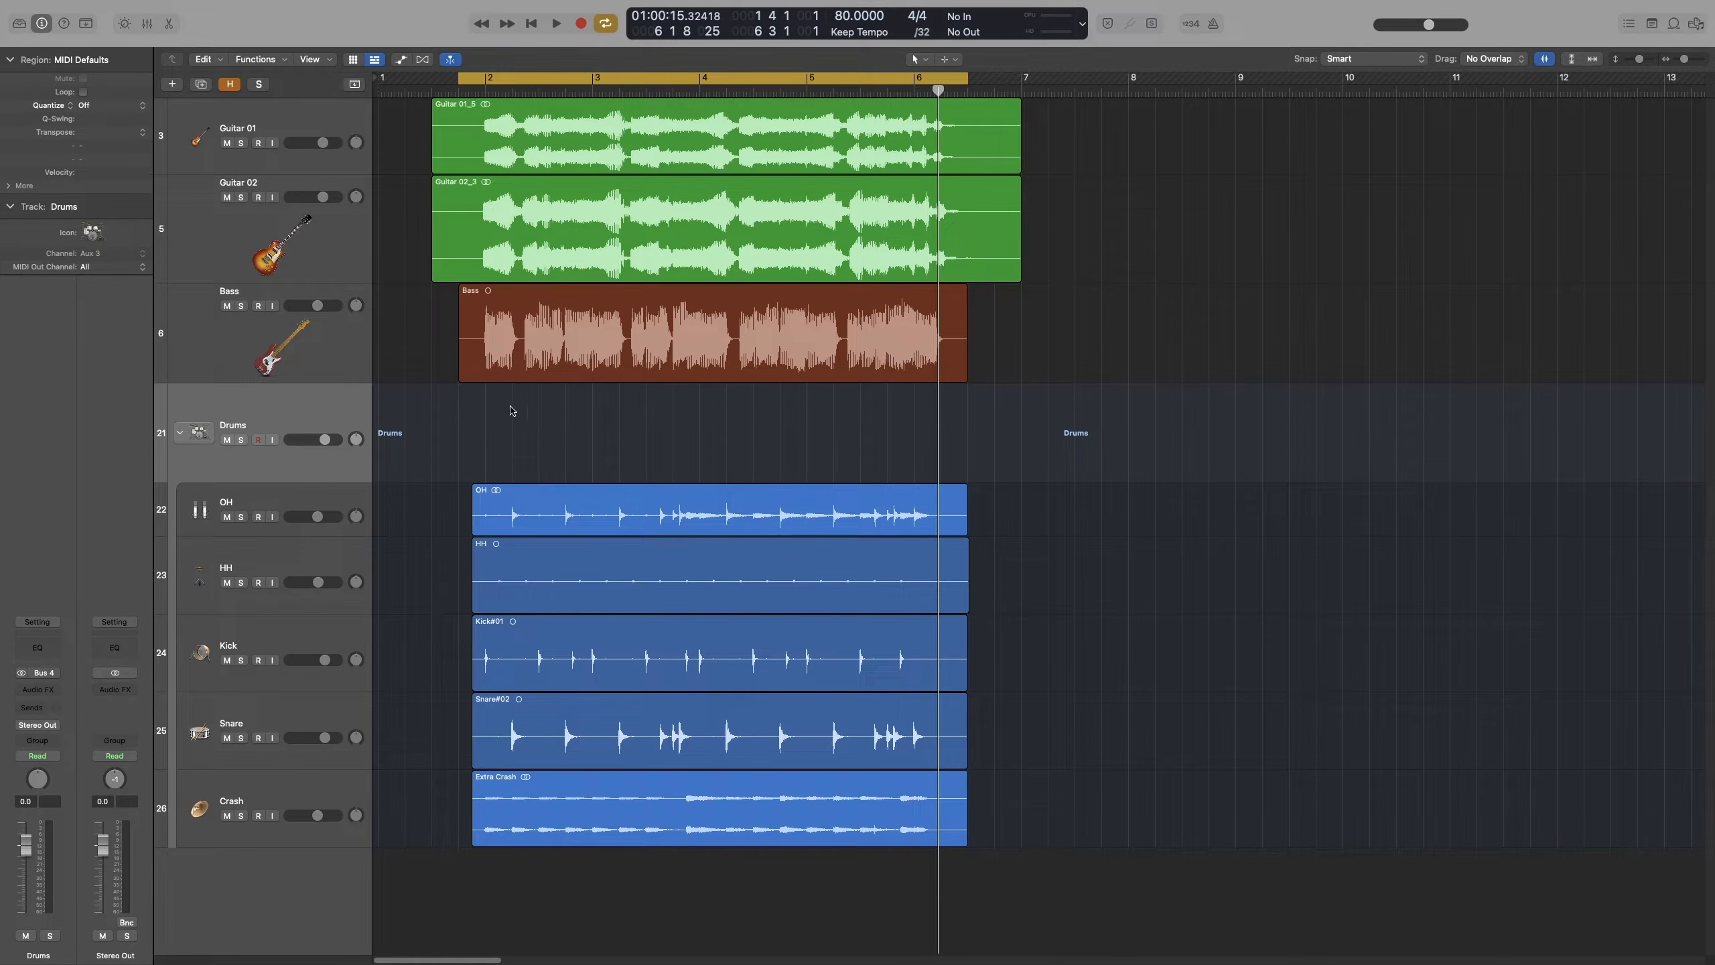
# Step: Pan Guitar 01 to -64 and Guitar 02 to the opposite side, and play the loop to hear their timing
pyautogui.click(225, 236)
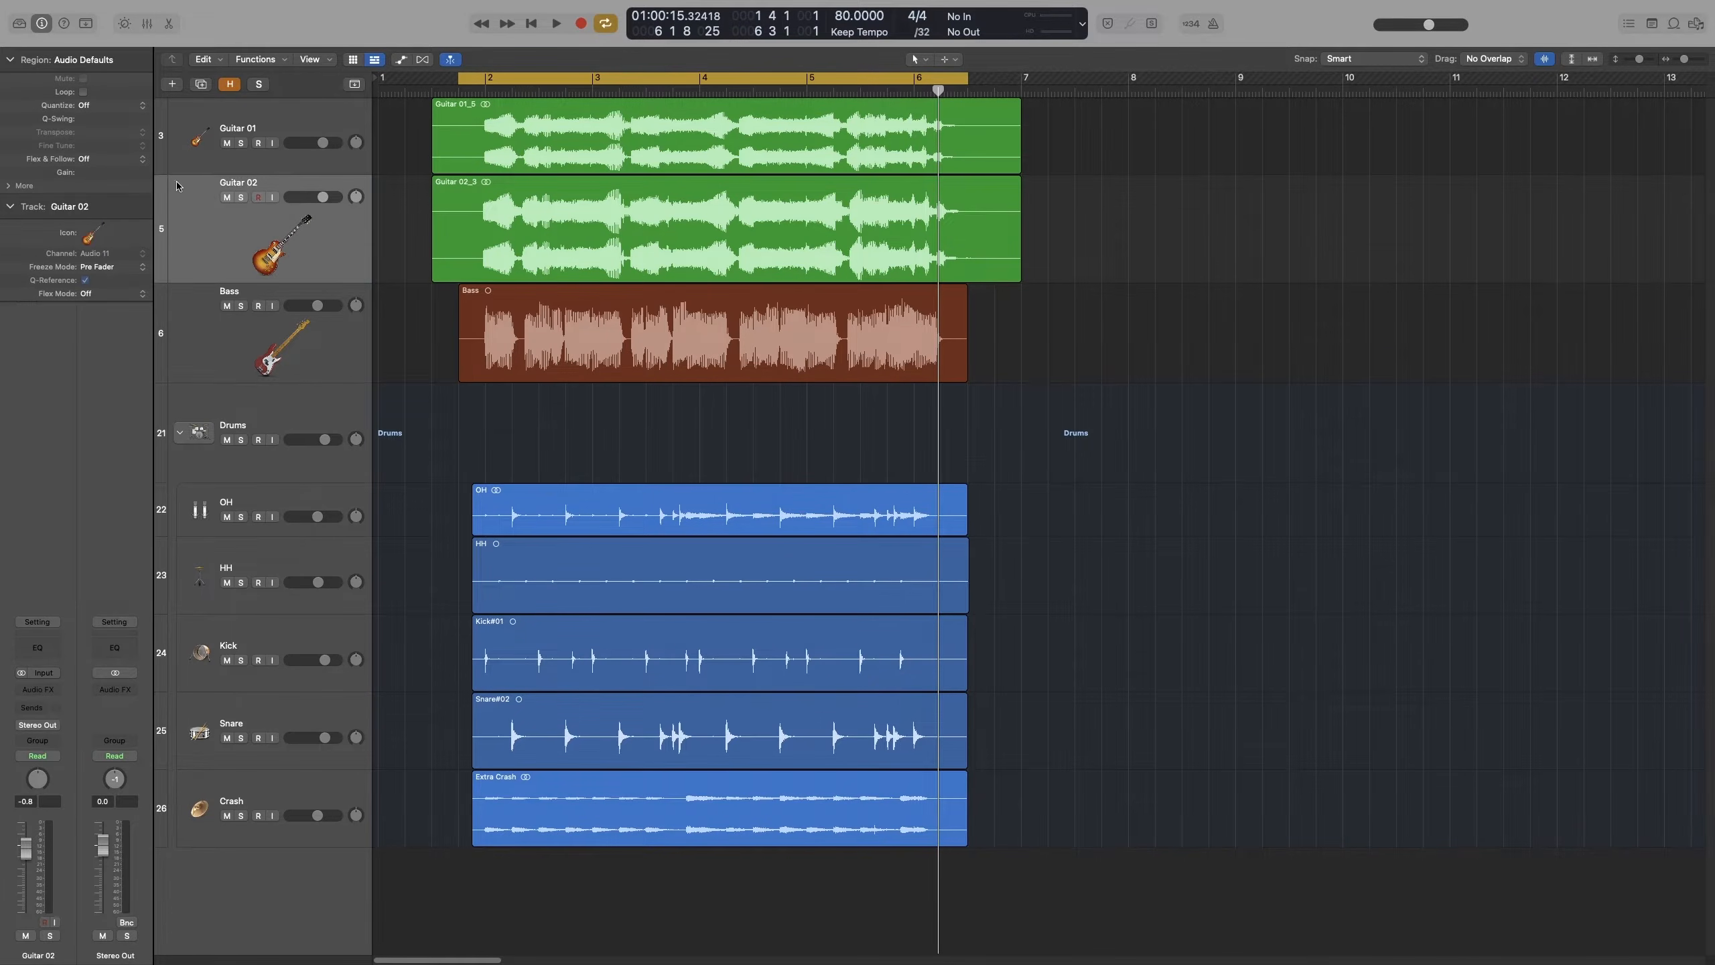
pyautogui.click(196, 130)
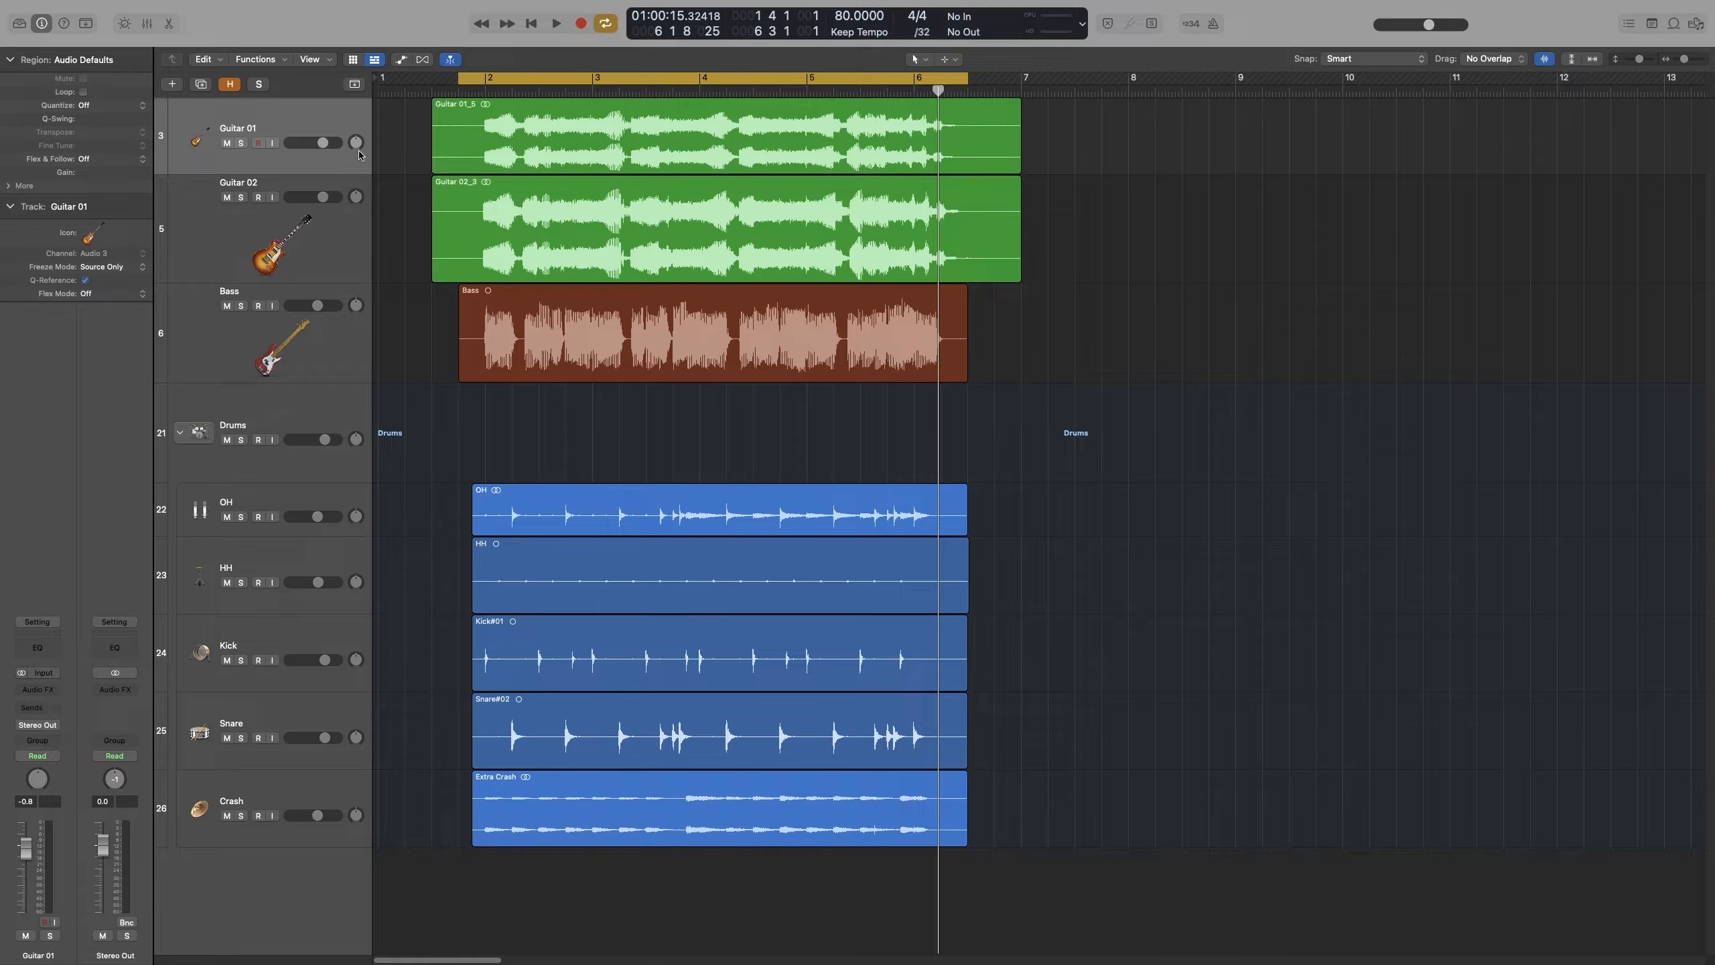
pyautogui.moveTo(355, 143); pyautogui.dragTo(374, 223)
pyautogui.press('space')
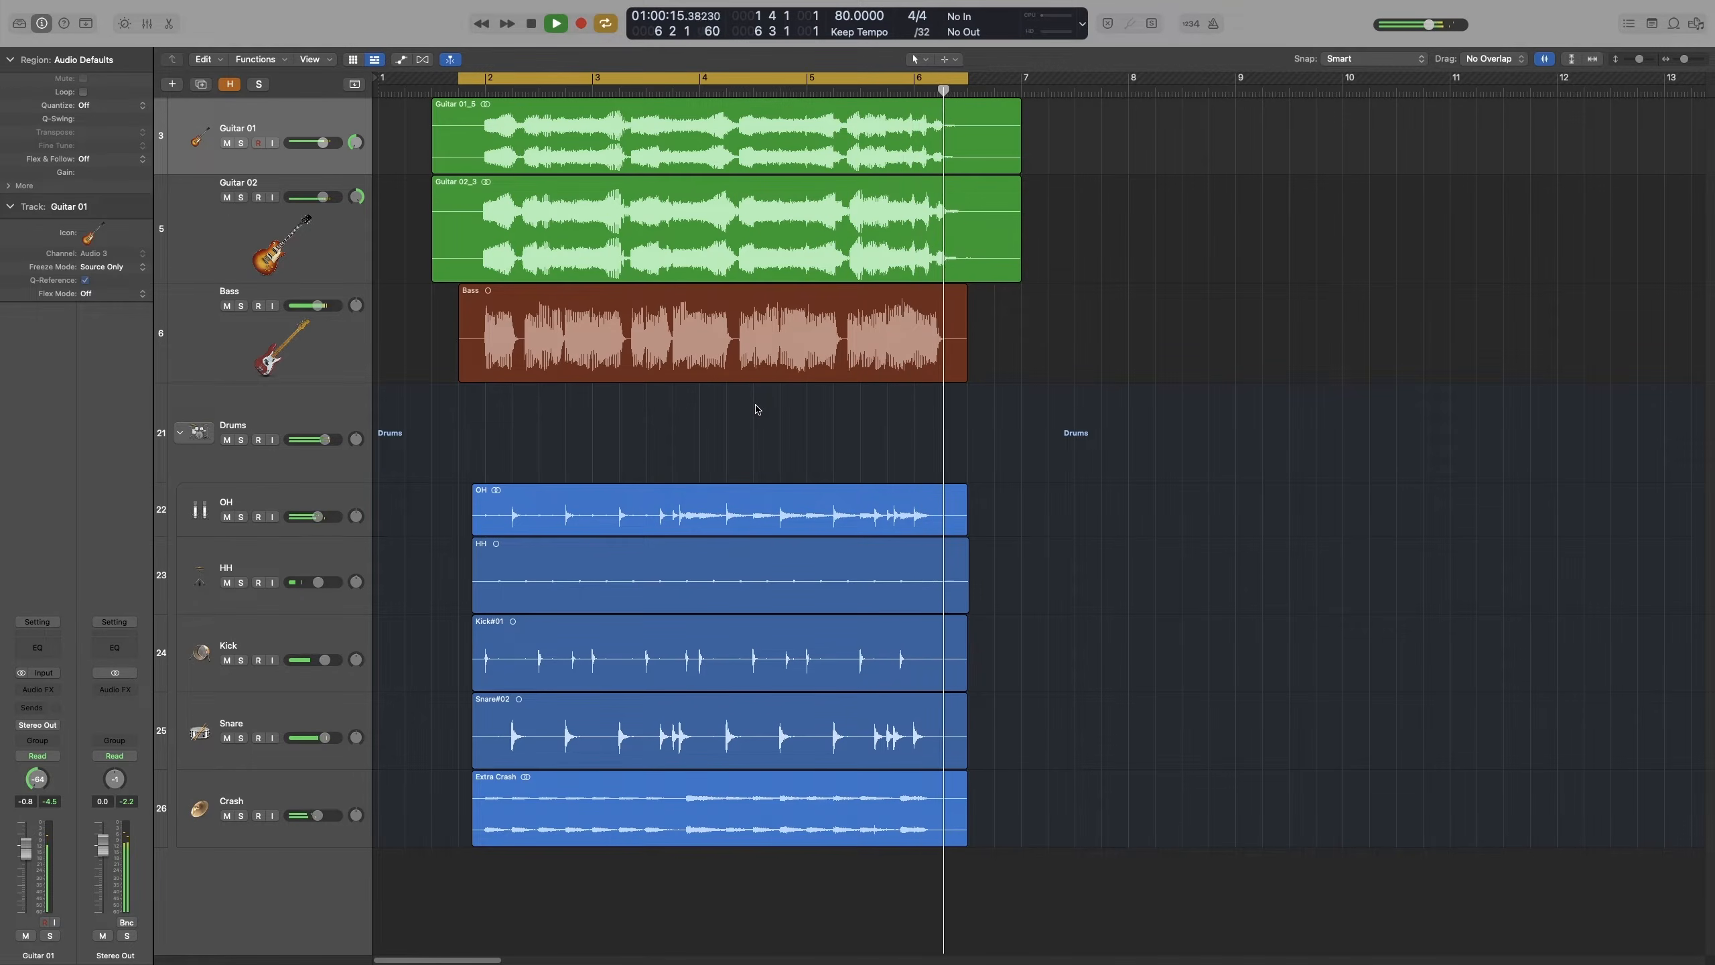
pyautogui.press('space')
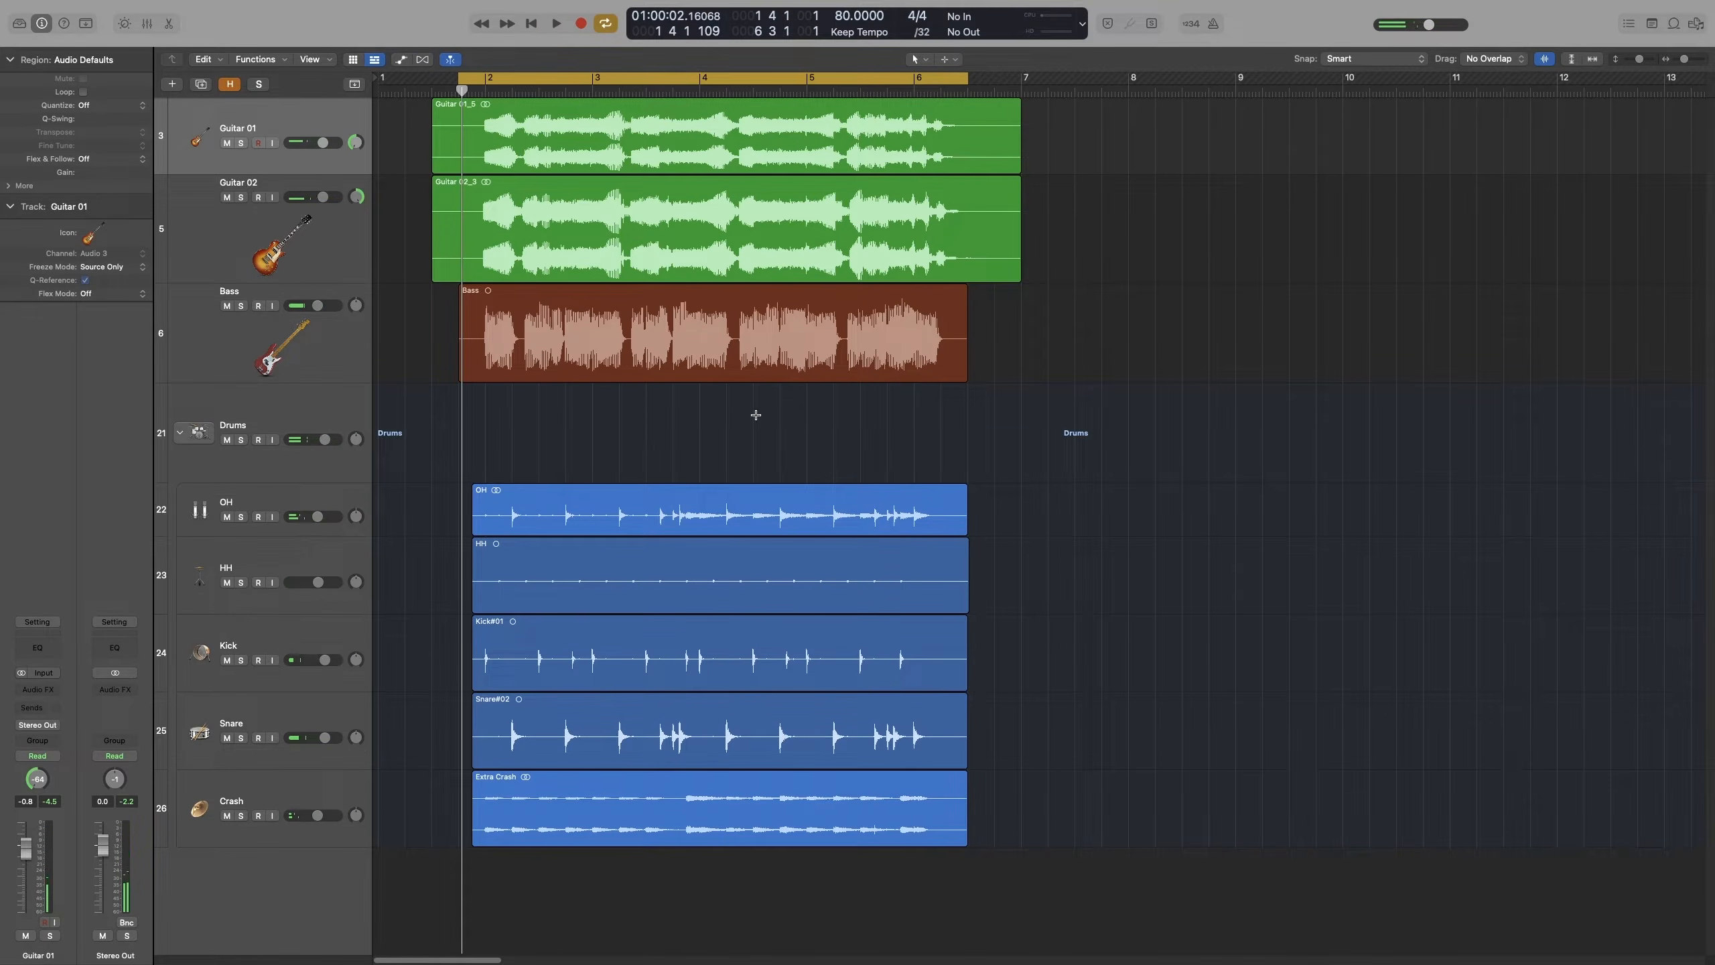
# Step: Show Flex editing in the arrangement and enable Flex on the Guitar 01 and Guitar 02 tracks
pyautogui.press('super+f')
pyautogui.click(289, 134)
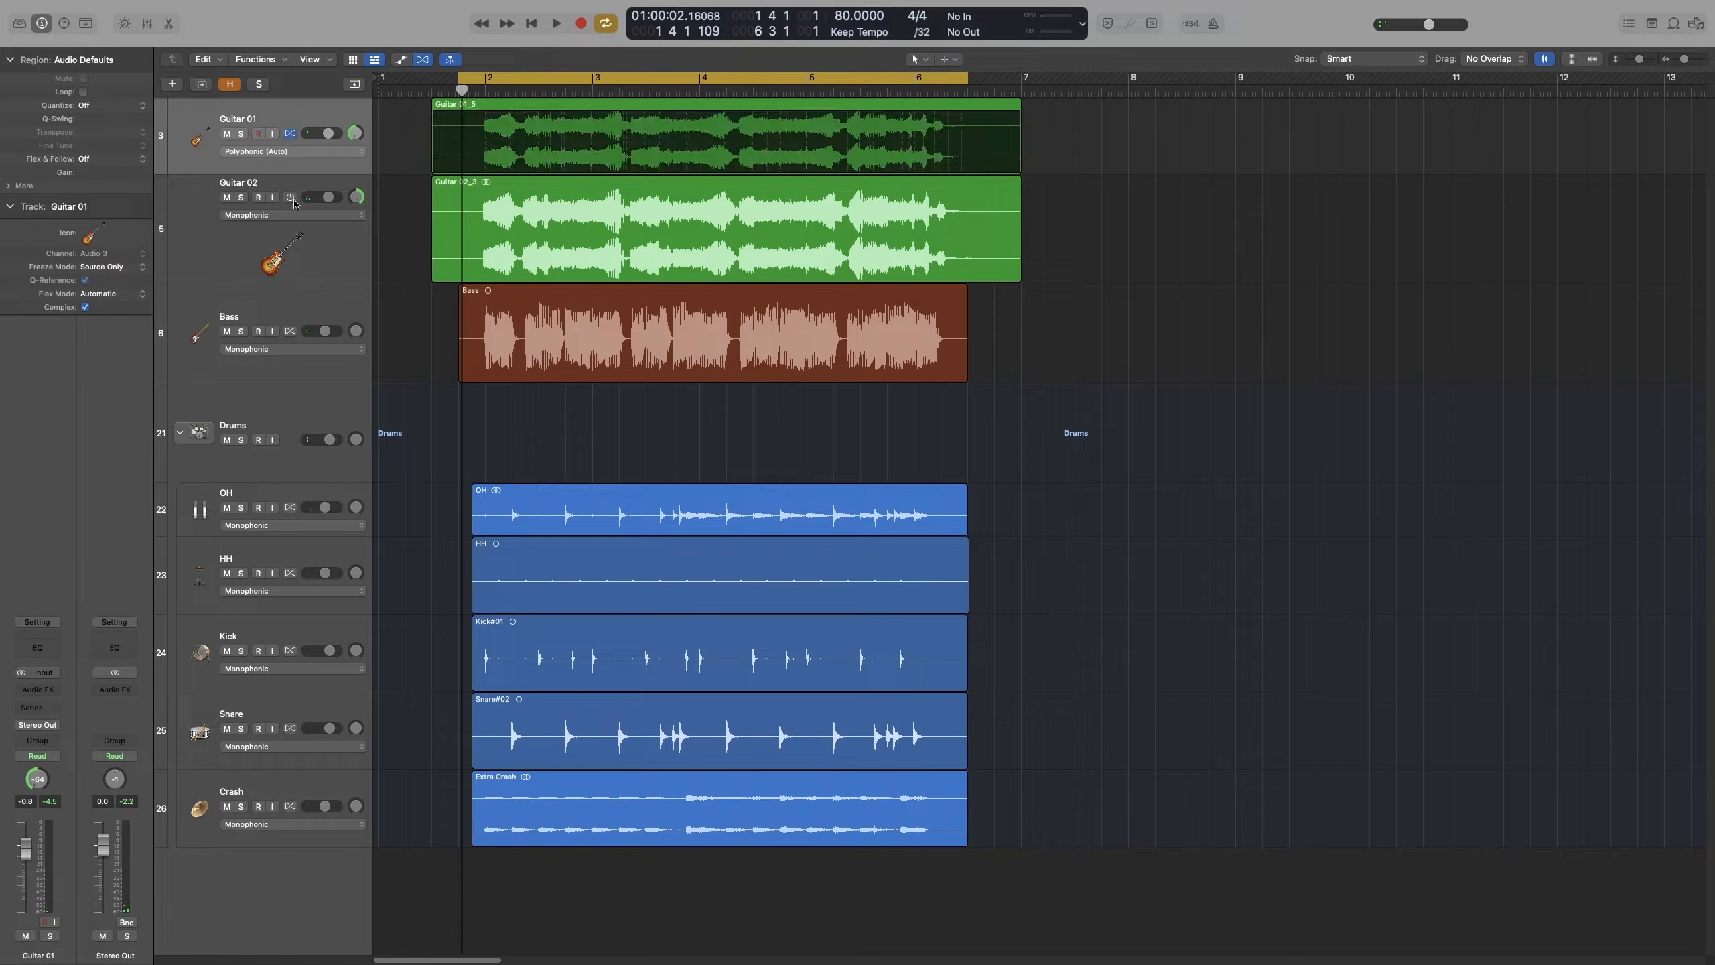
pyautogui.click(289, 197)
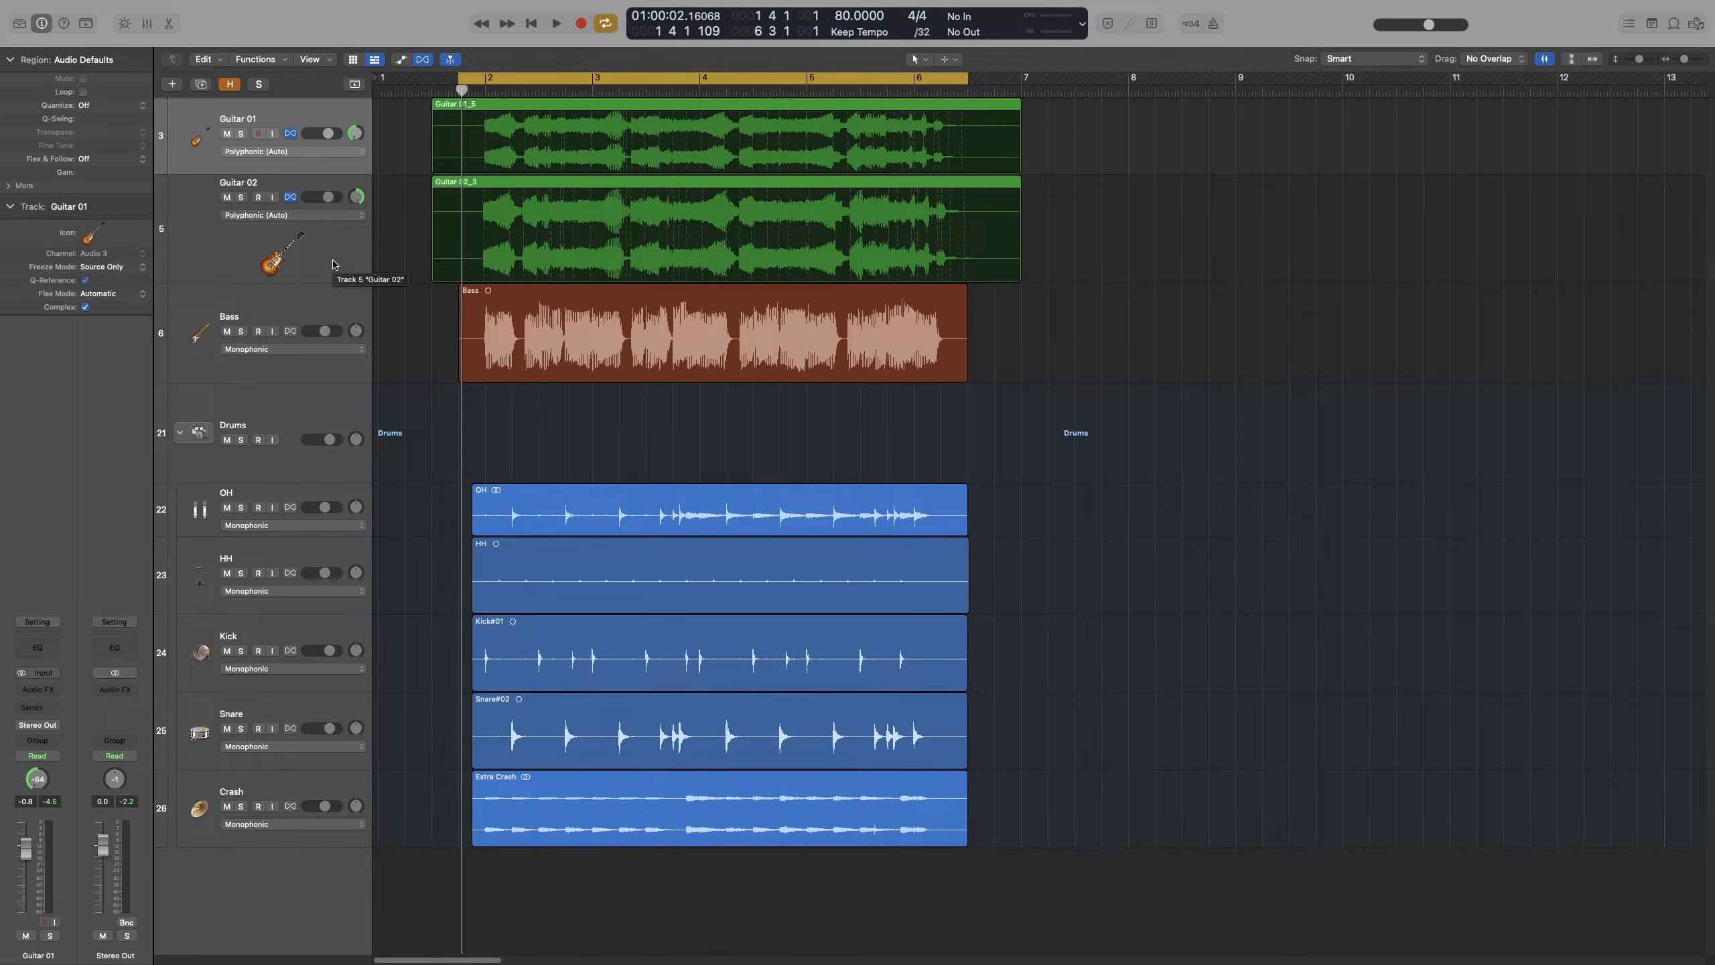
# Step: Set the Flex Time mode of both Guitar 01 and Guitar 02 to Rhythmic
pyautogui.press('super+Down')
pyautogui.press('super+Down')
pyautogui.press('super+Down')
pyautogui.press('super+Down')
pyautogui.press('super+Down')
pyautogui.press('super+Down')
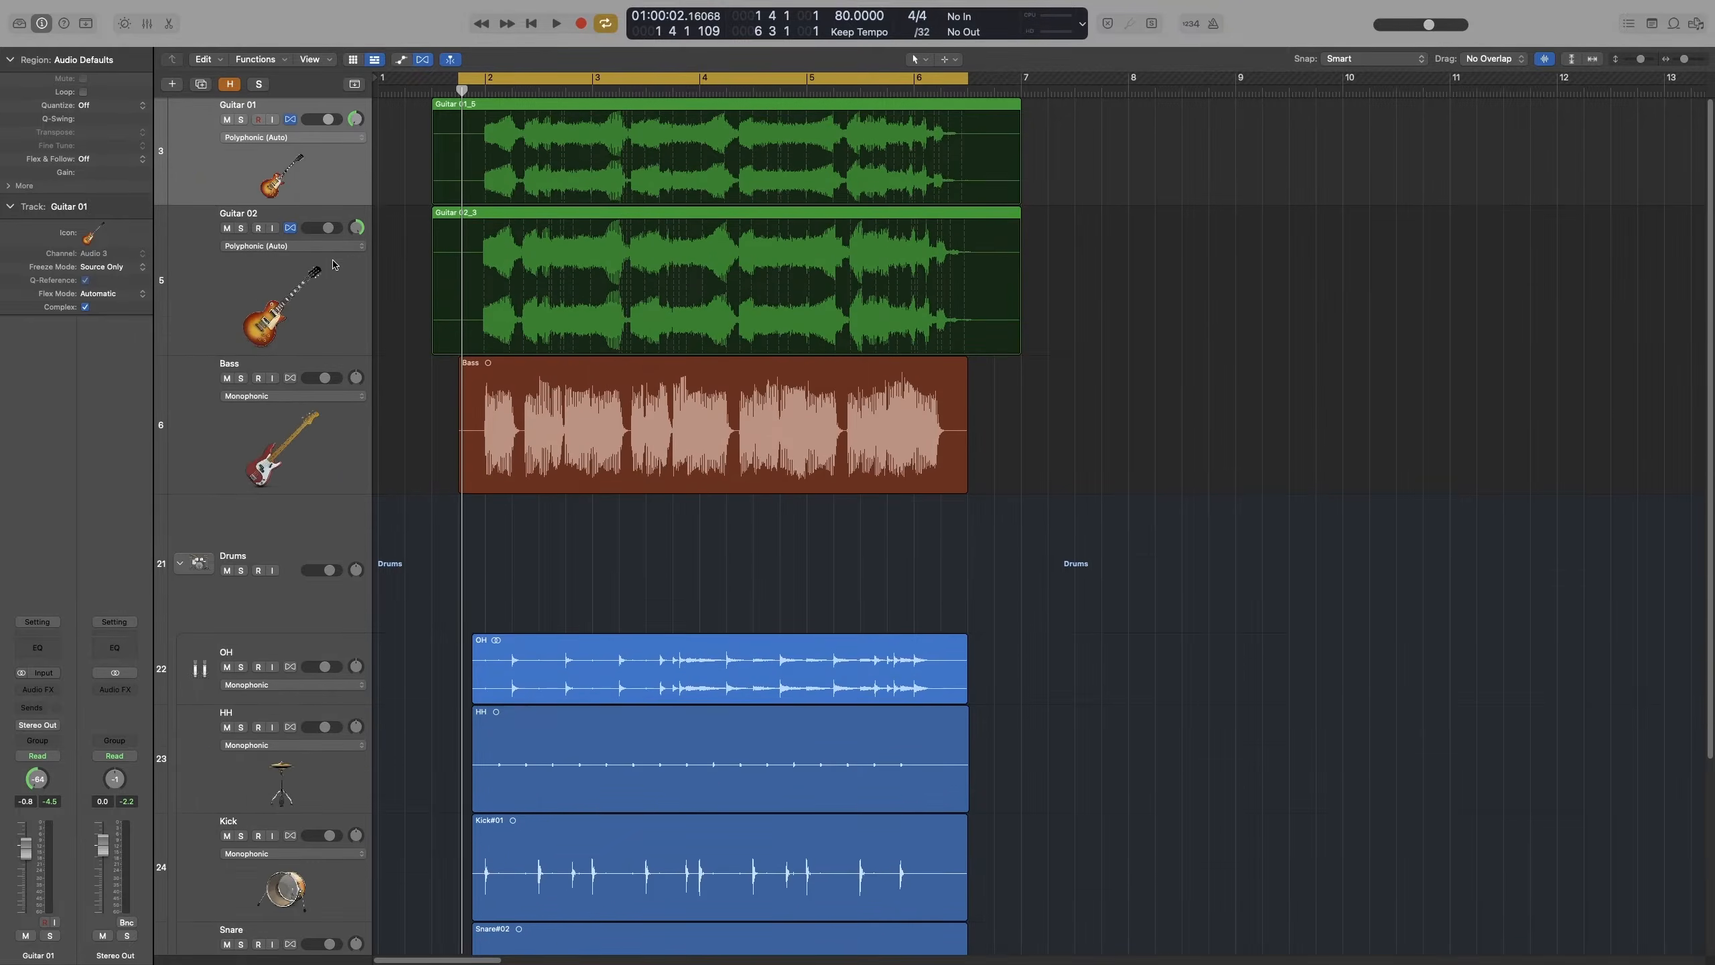
pyautogui.click(272, 139)
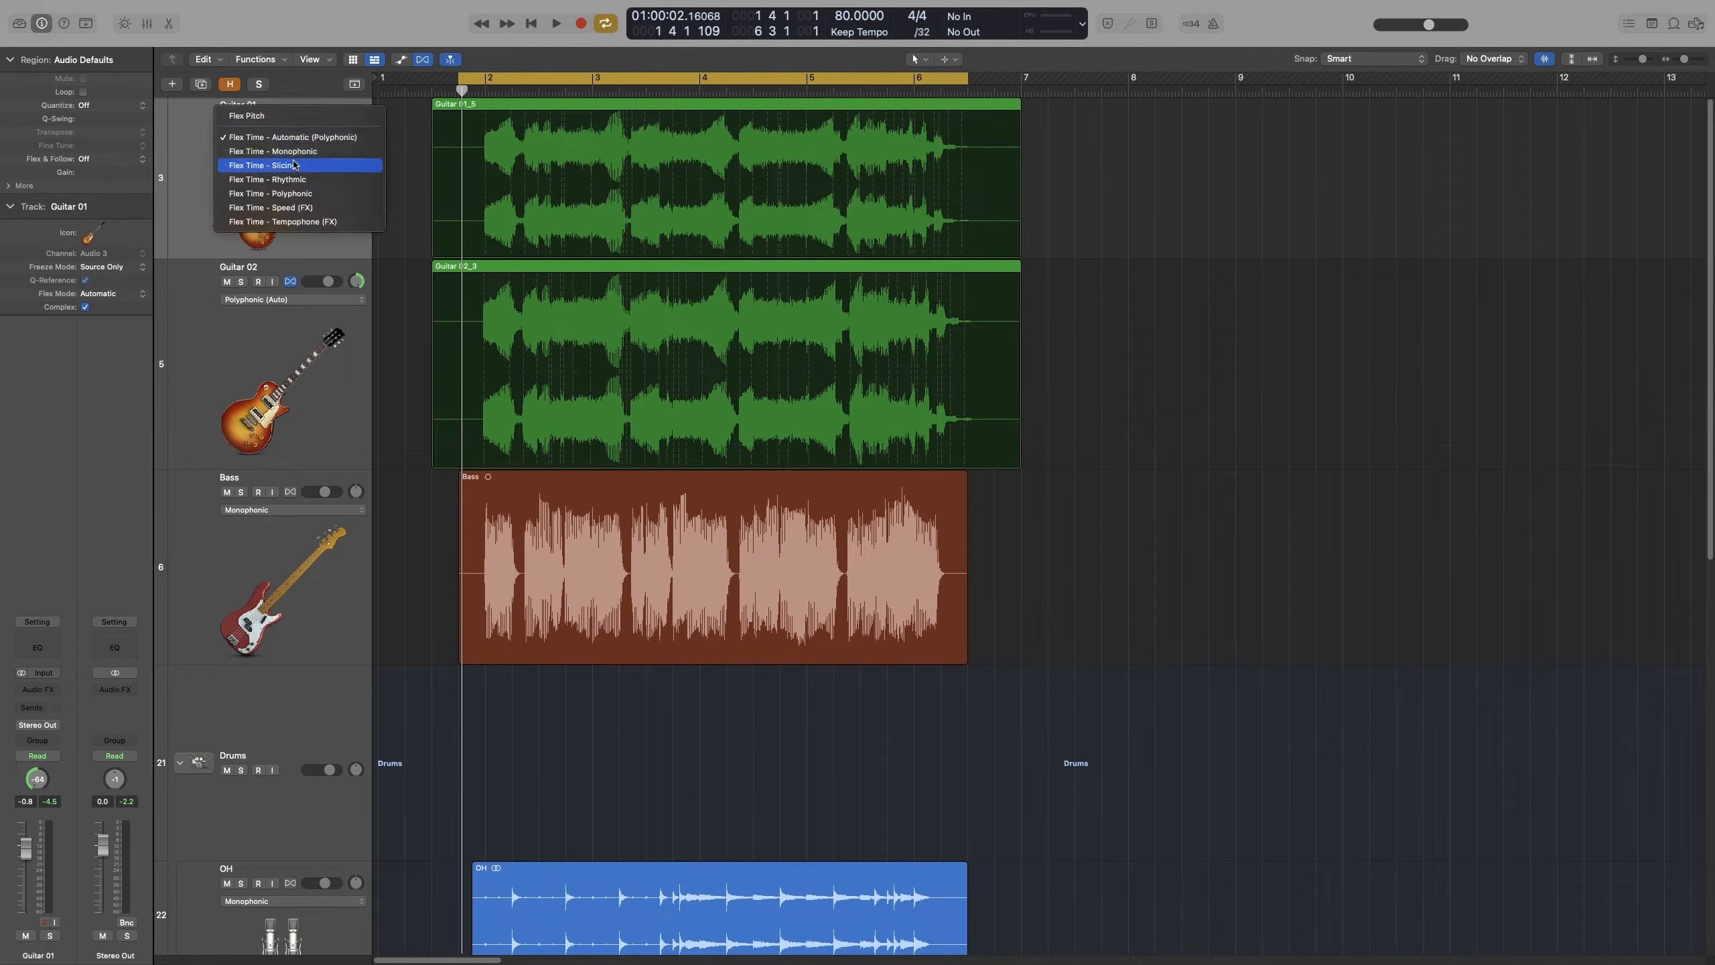
pyautogui.click(298, 175)
pyautogui.click(304, 301)
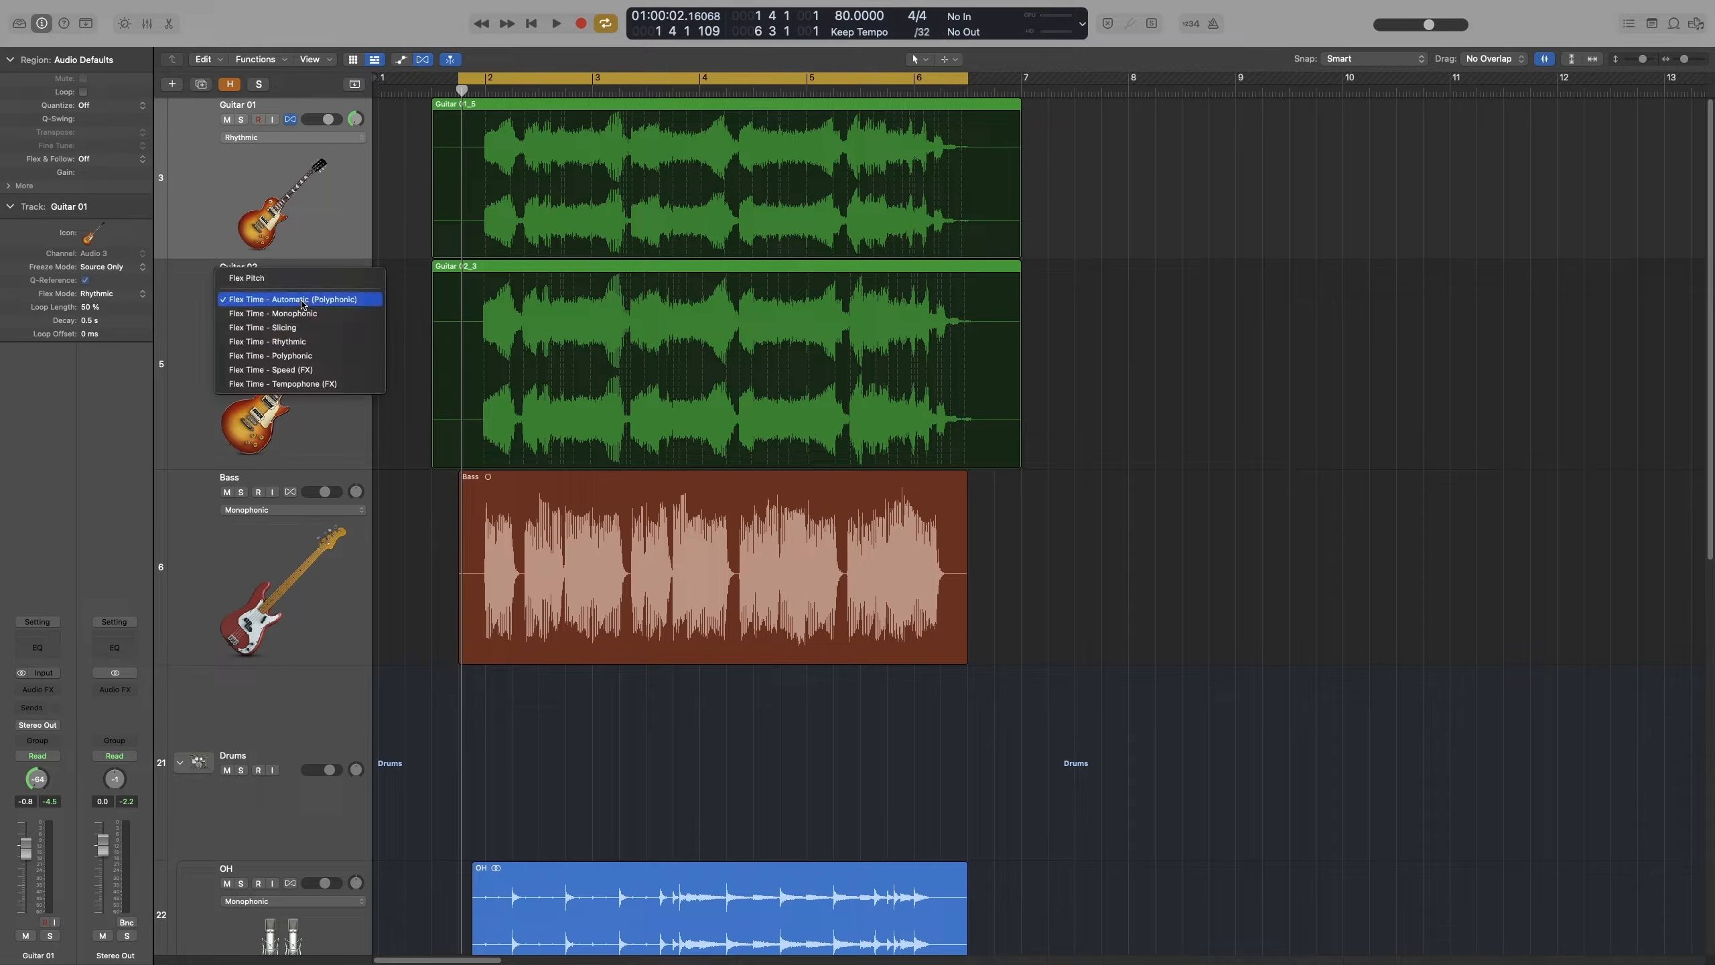
pyautogui.click(304, 337)
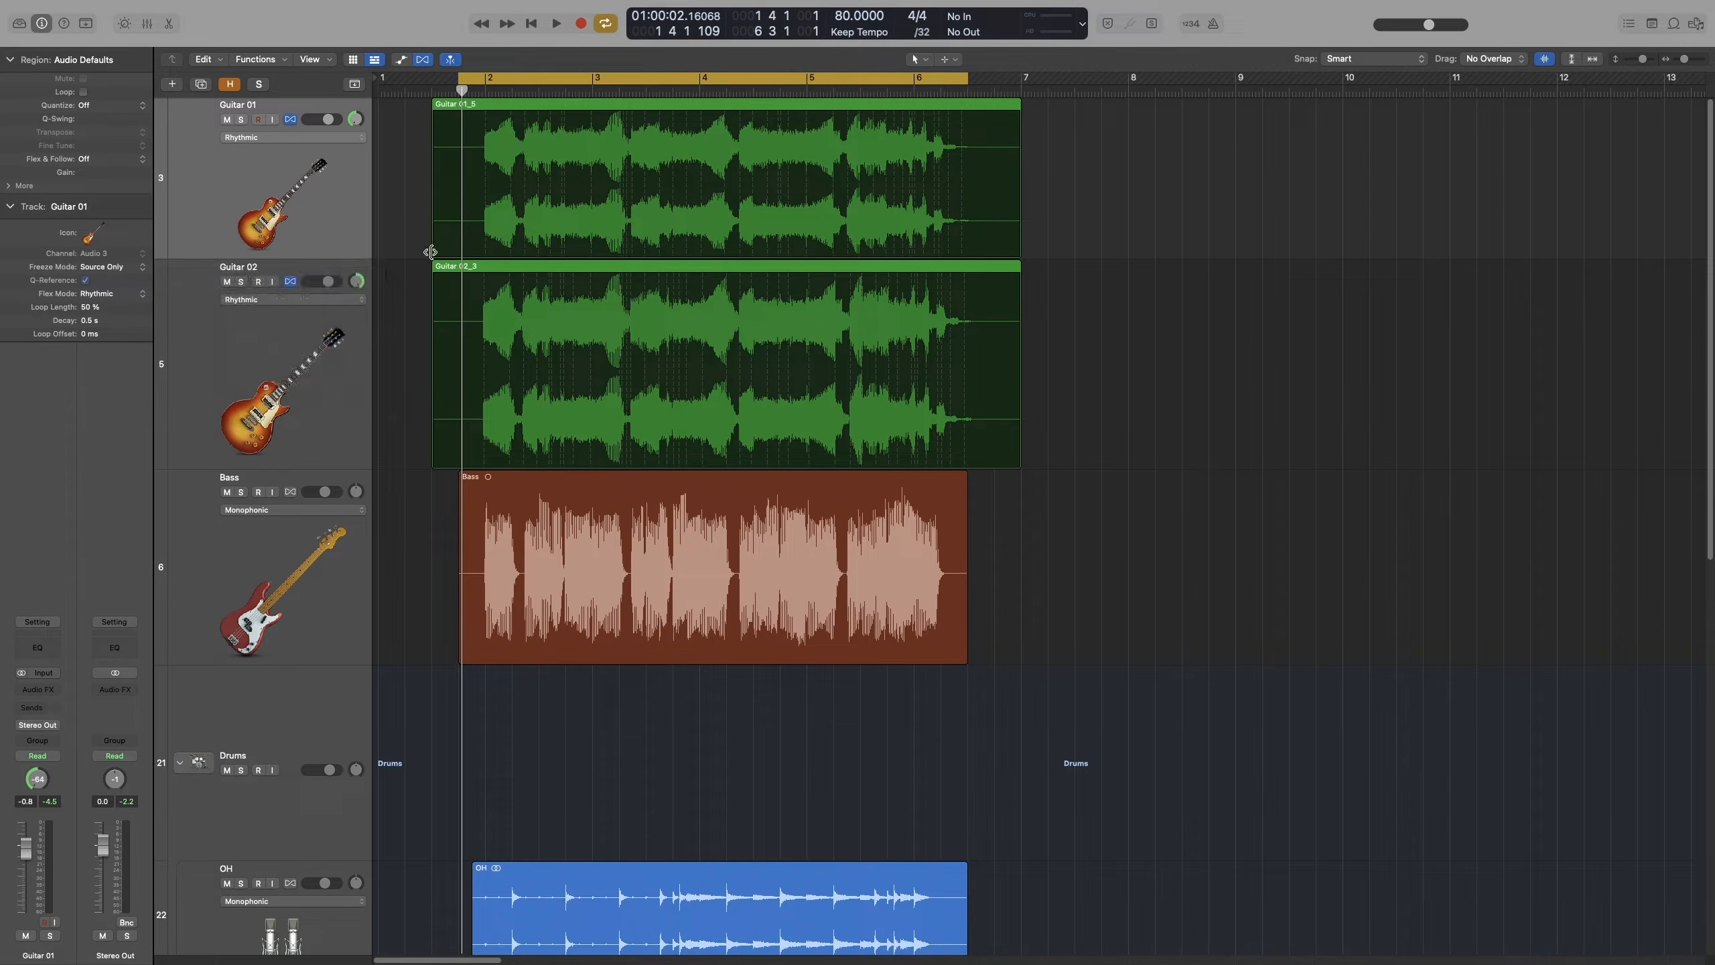
# Step: Align Guitar 02's first note at bar 2 with Guitar 01, anchoring the note after beat 3 2 with a flex marker, and play it back
pyautogui.press('super+Right')
pyautogui.press('super+Right')
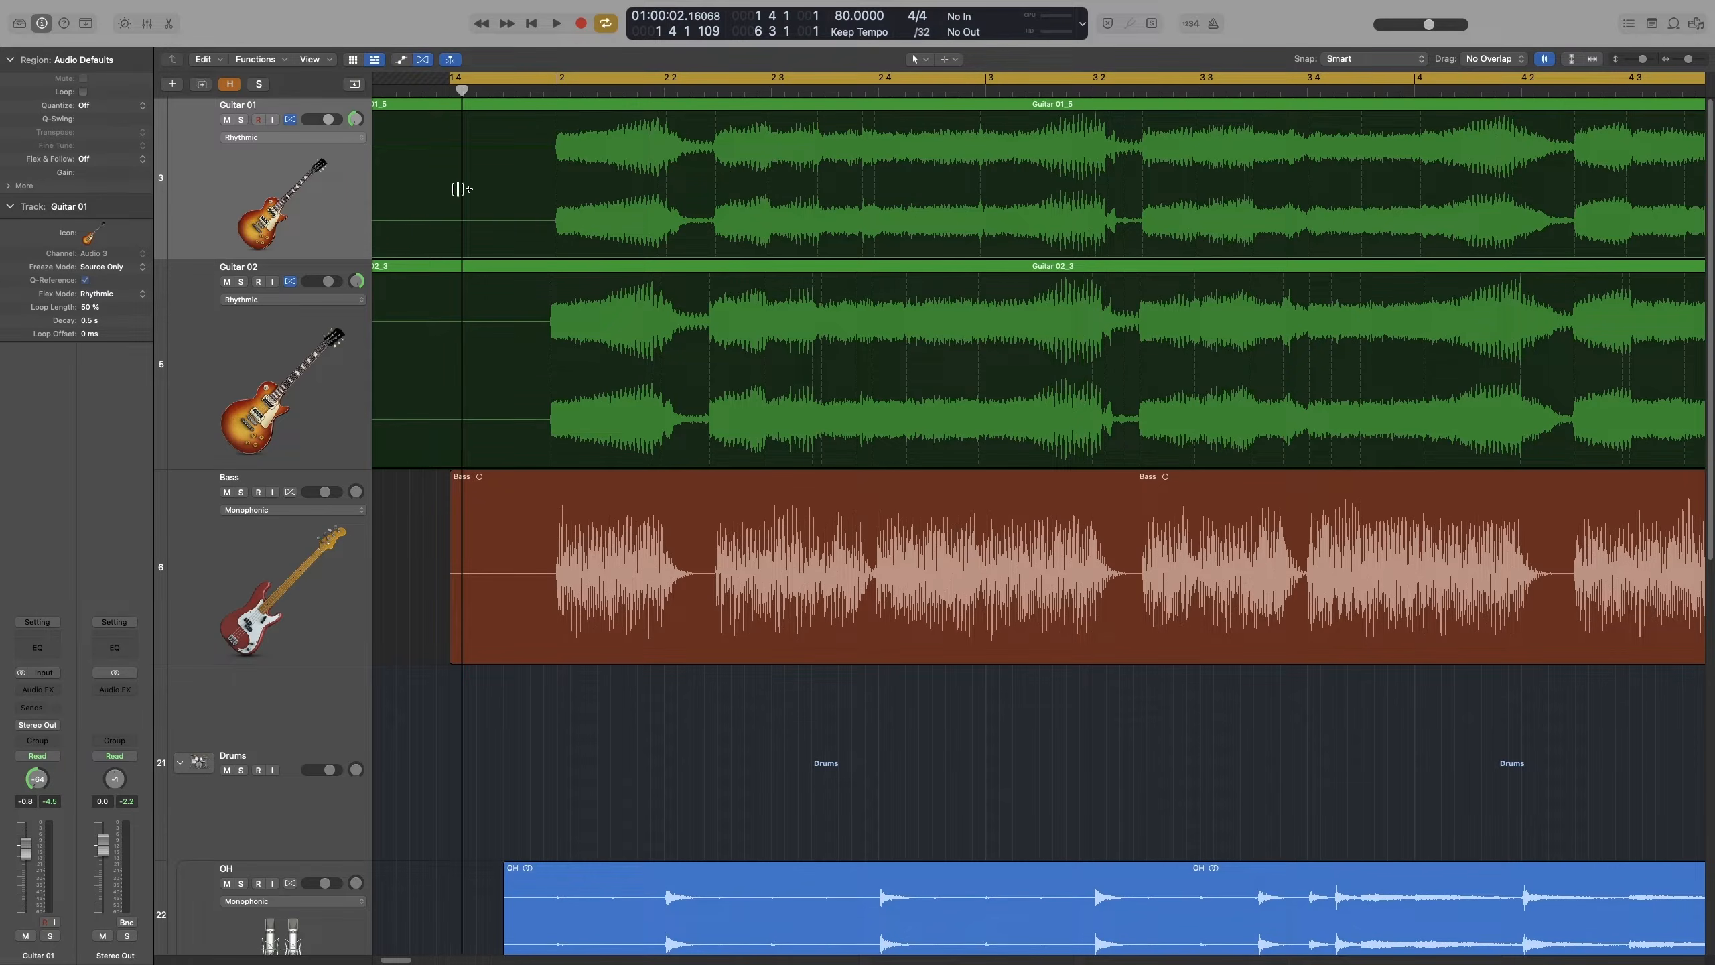
pyautogui.click(548, 399)
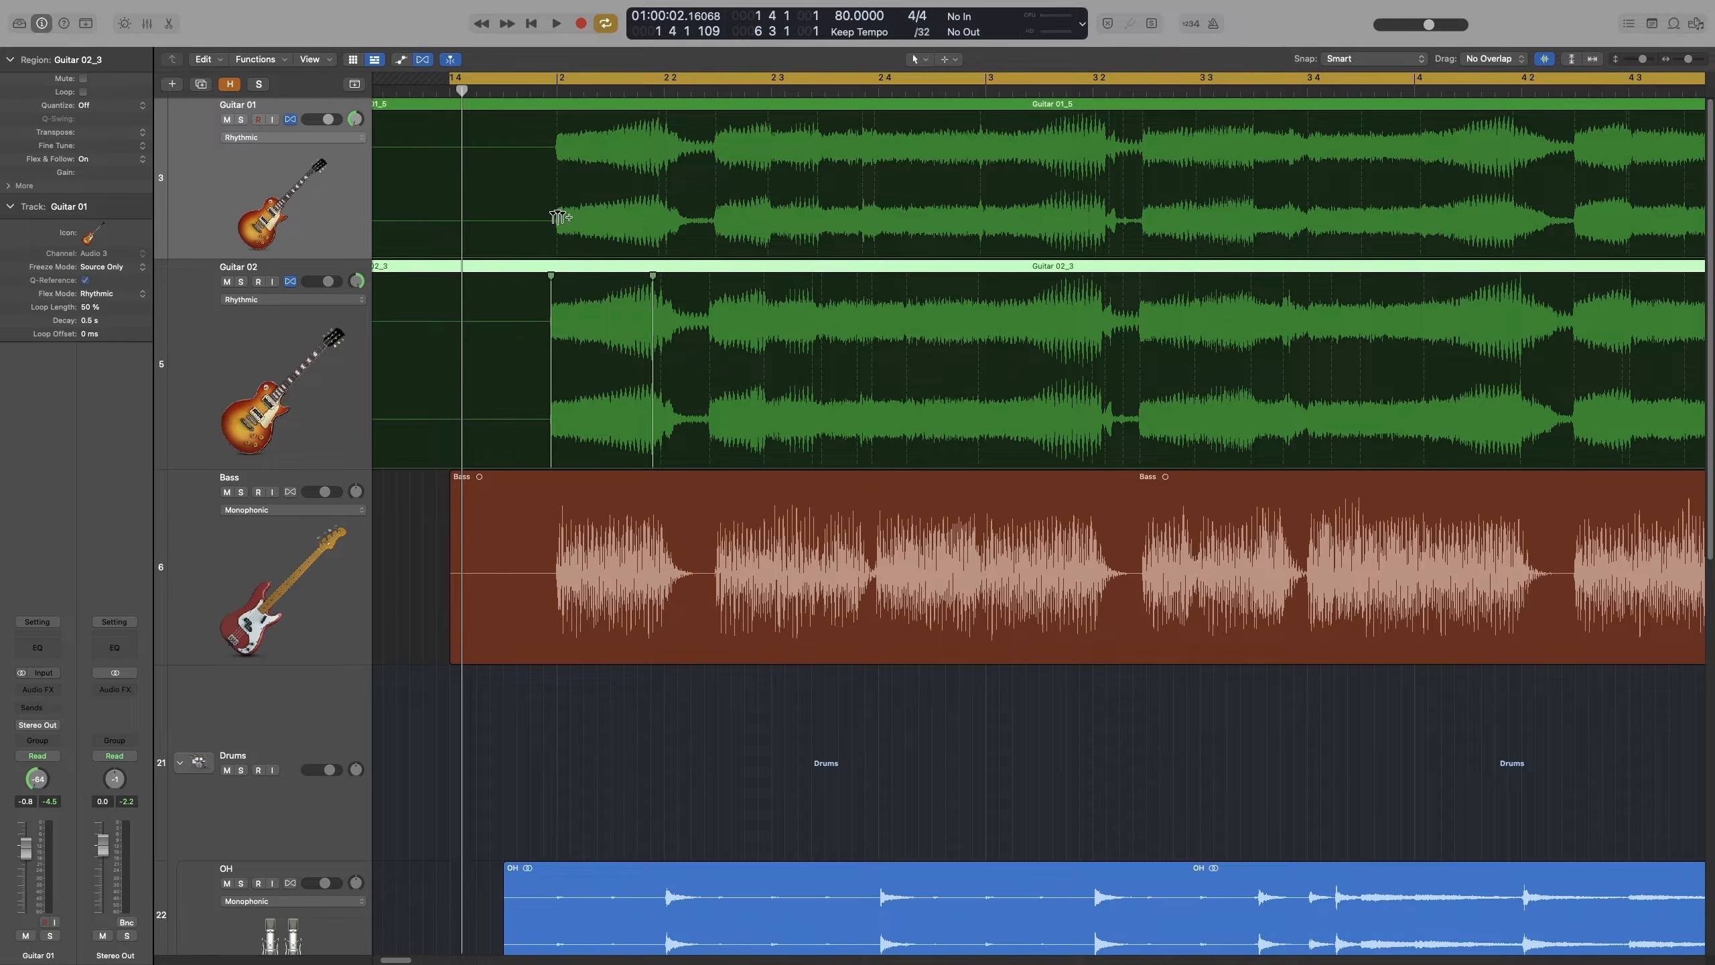
pyautogui.doubleClick(654, 275)
pyautogui.click(1139, 353)
pyautogui.click(551, 275)
pyautogui.moveTo(552, 277); pyautogui.dragTo(556, 275)
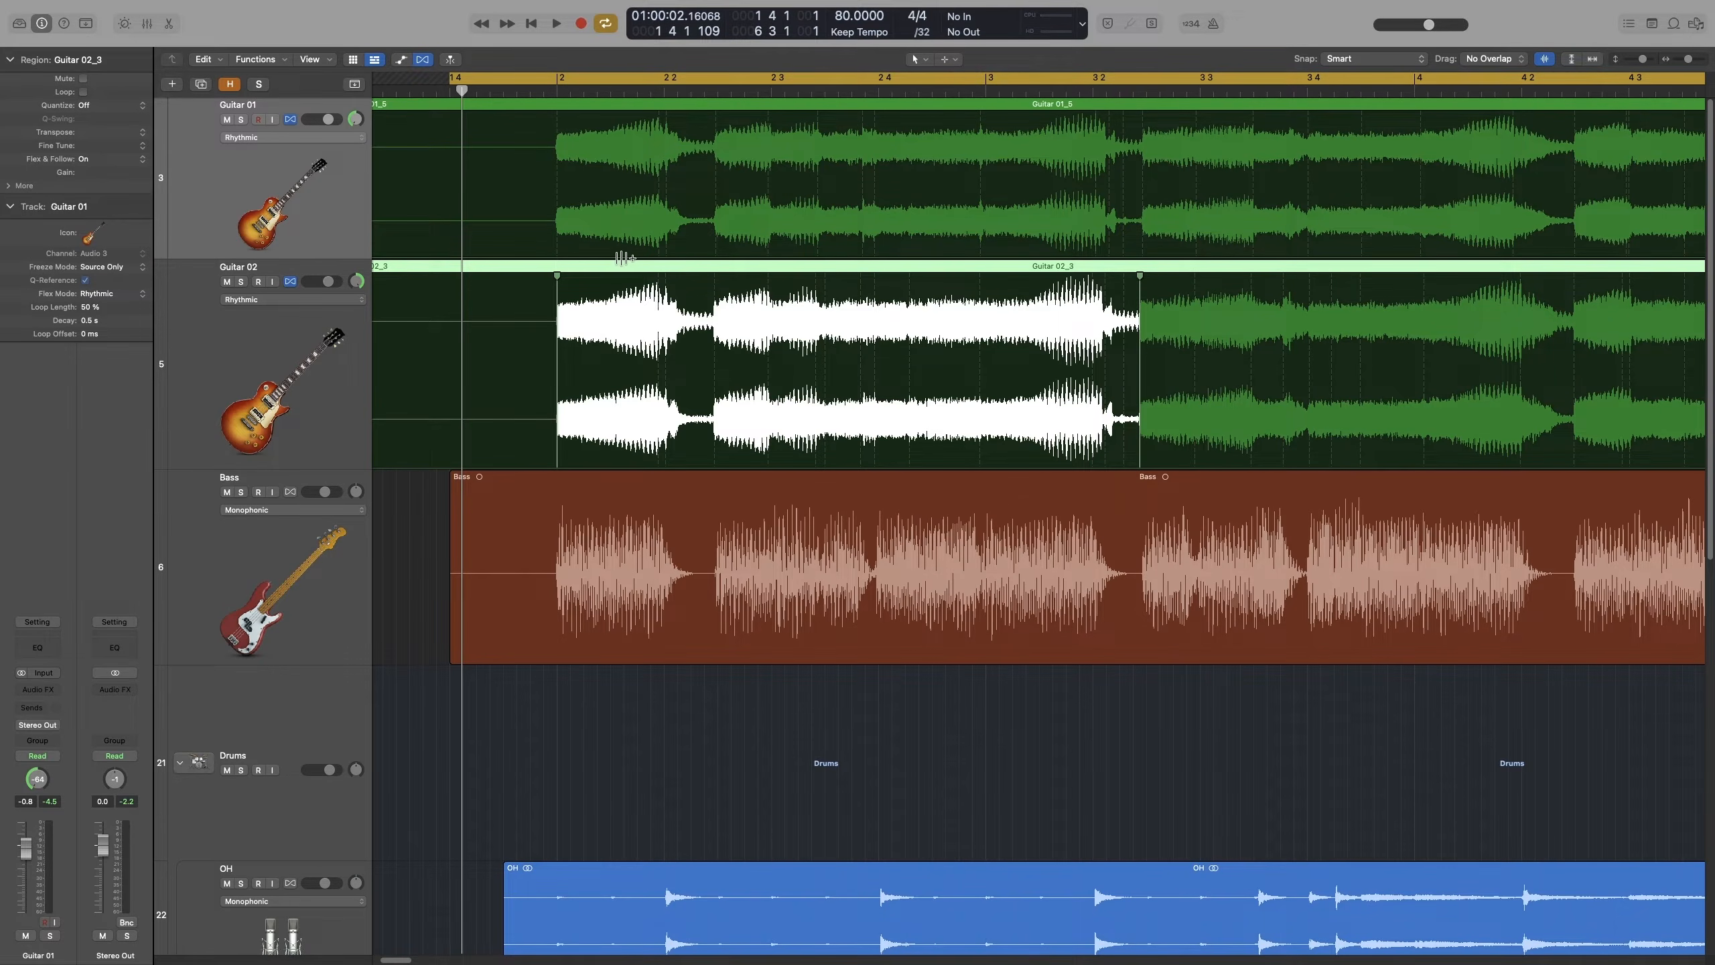
pyautogui.press('space')
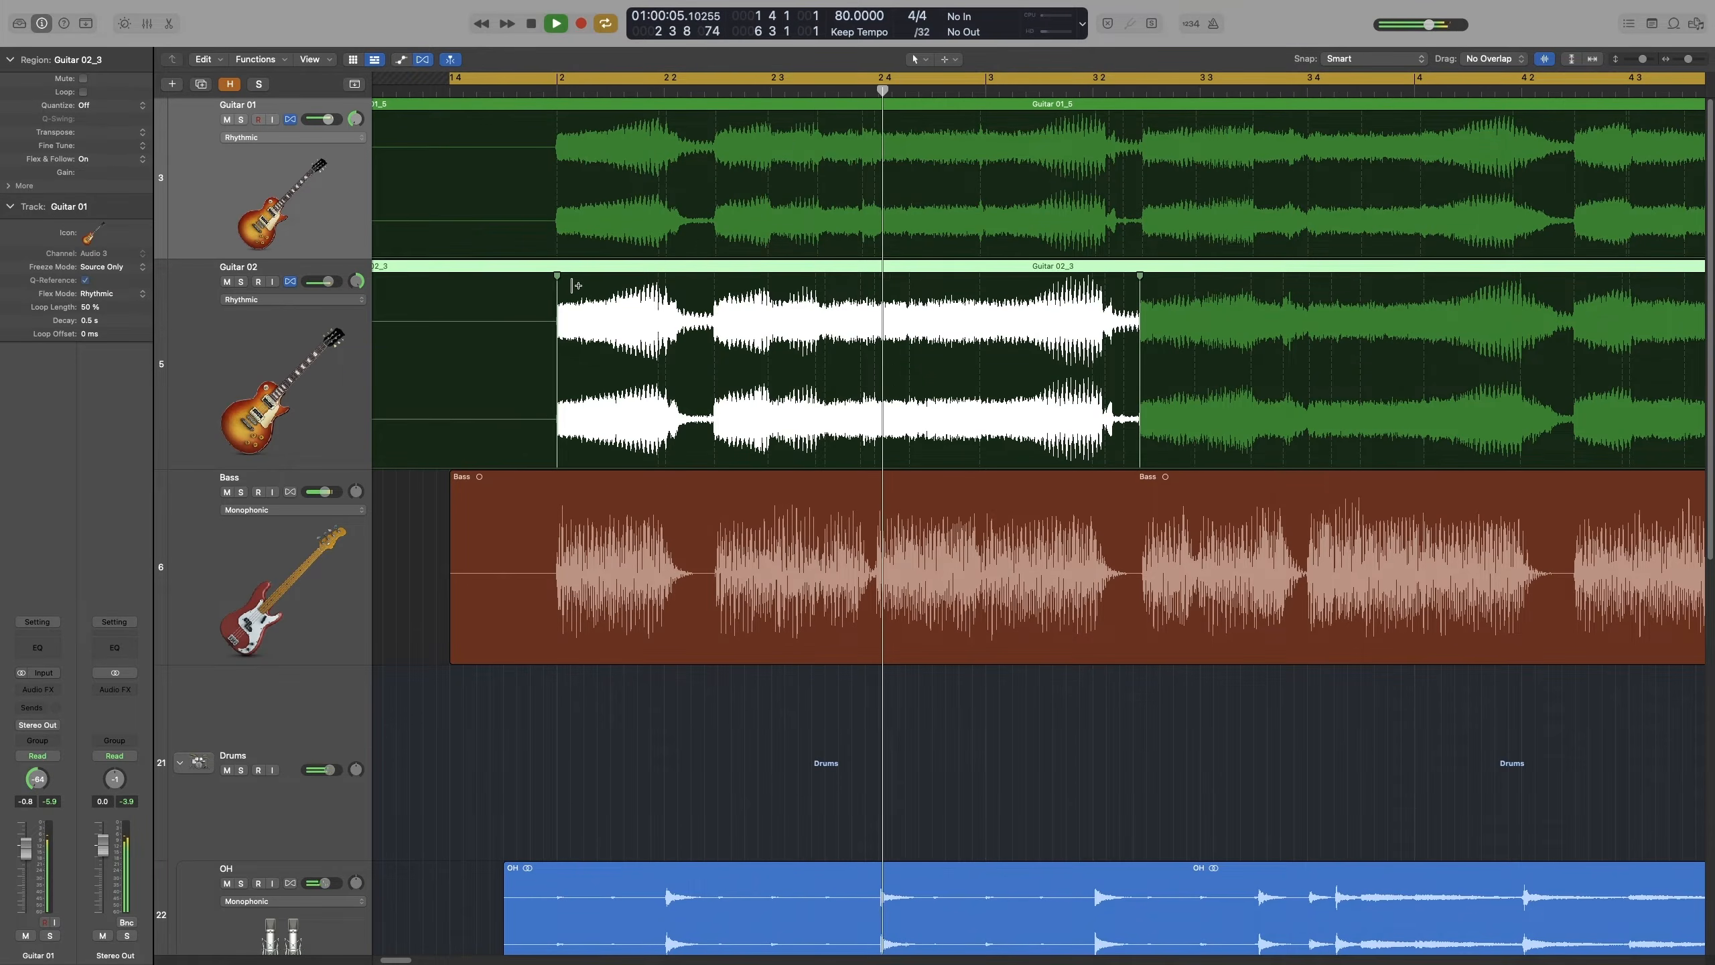
pyautogui.press('space')
# Step: Examine the timing of Guitar 02's notes against Guitar 01 from bar 3 to bar 5
pyautogui.press('super+Right')
pyautogui.press('super+Right')
pyautogui.press('super+Right')
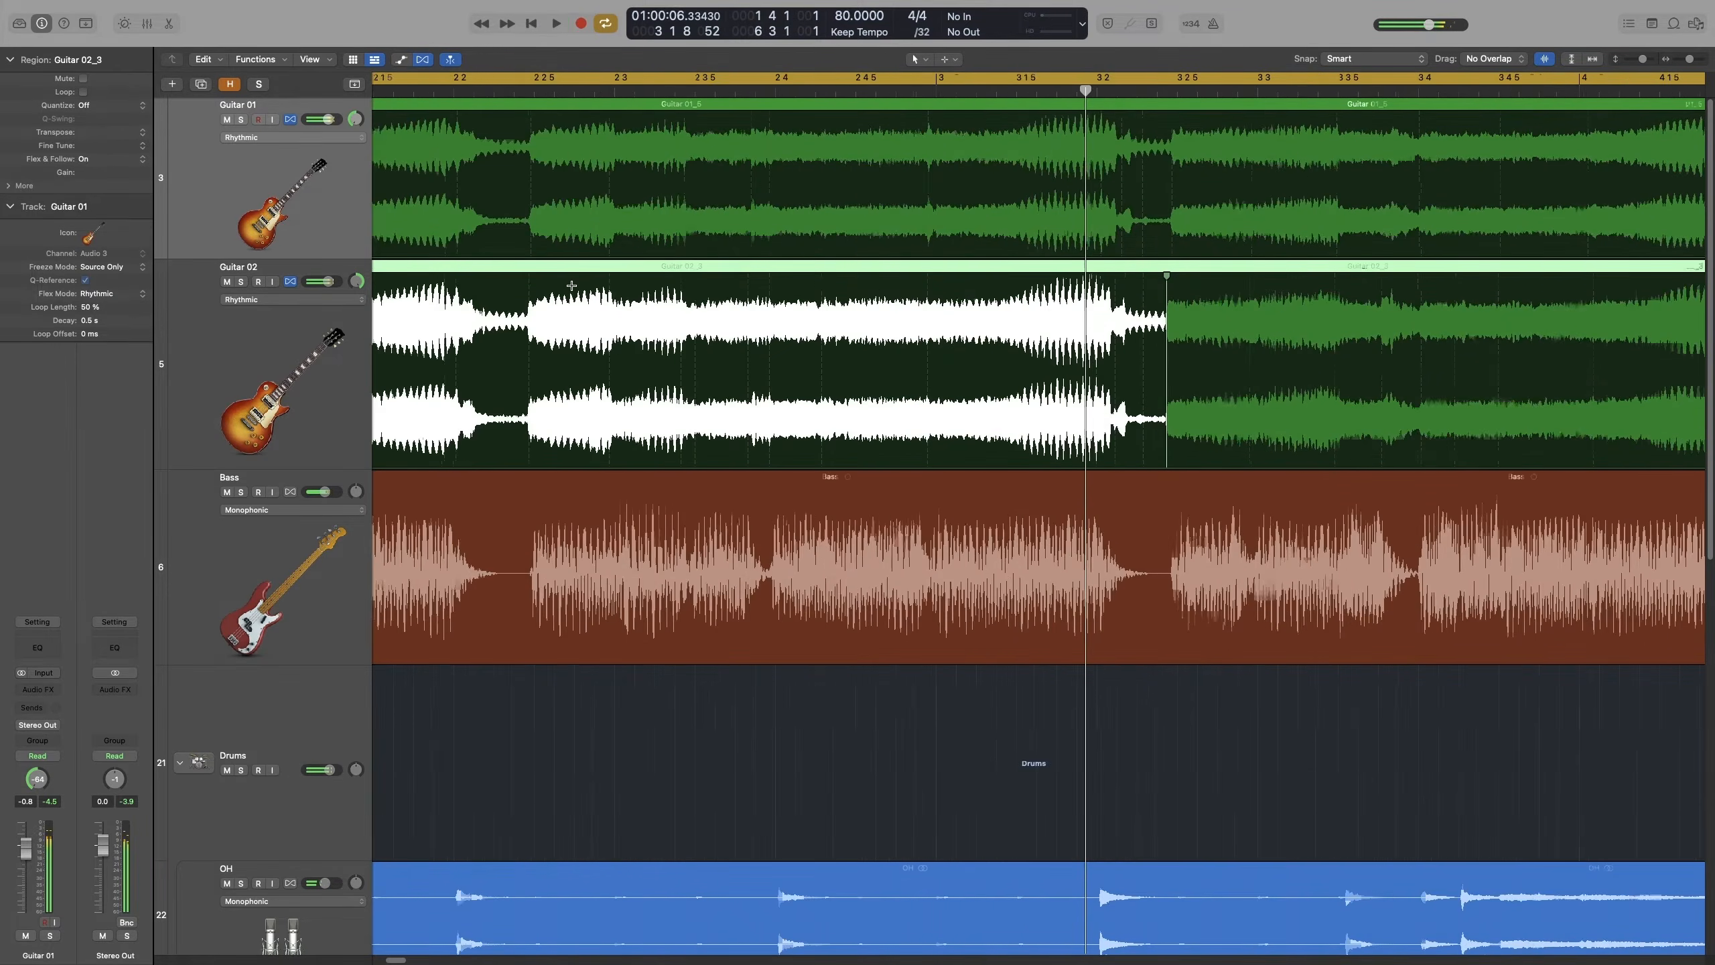
pyautogui.hscroll(5, 574, 285)
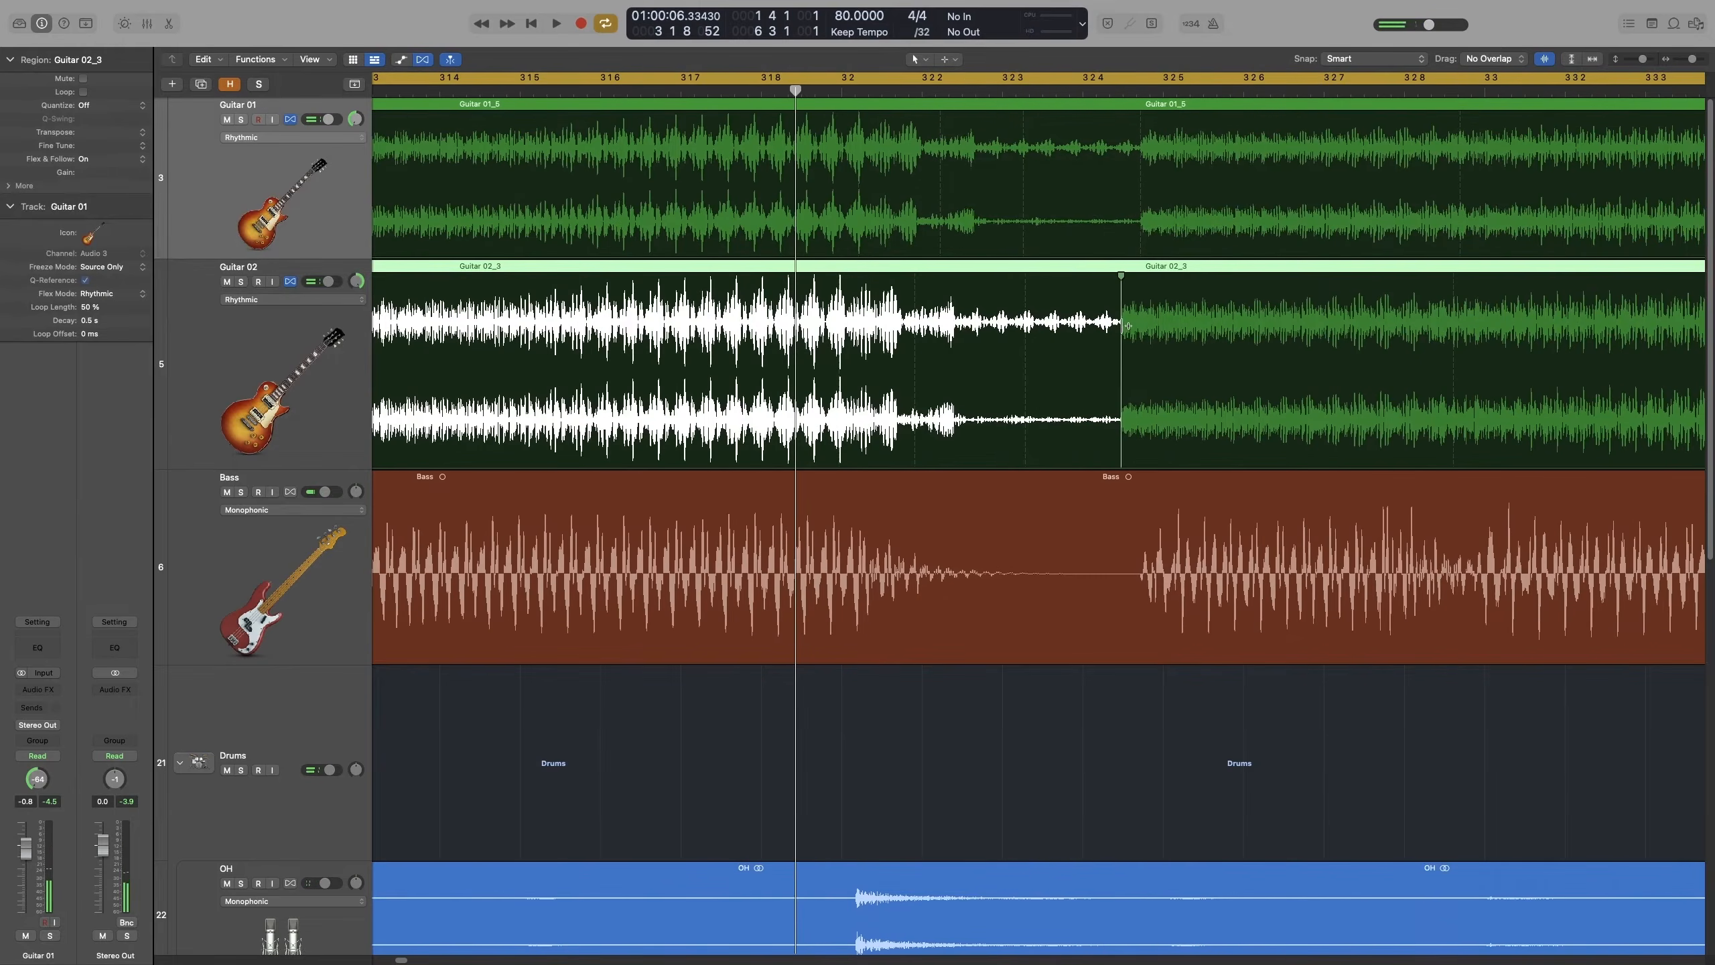
pyautogui.hscroll(4, 1020, 284)
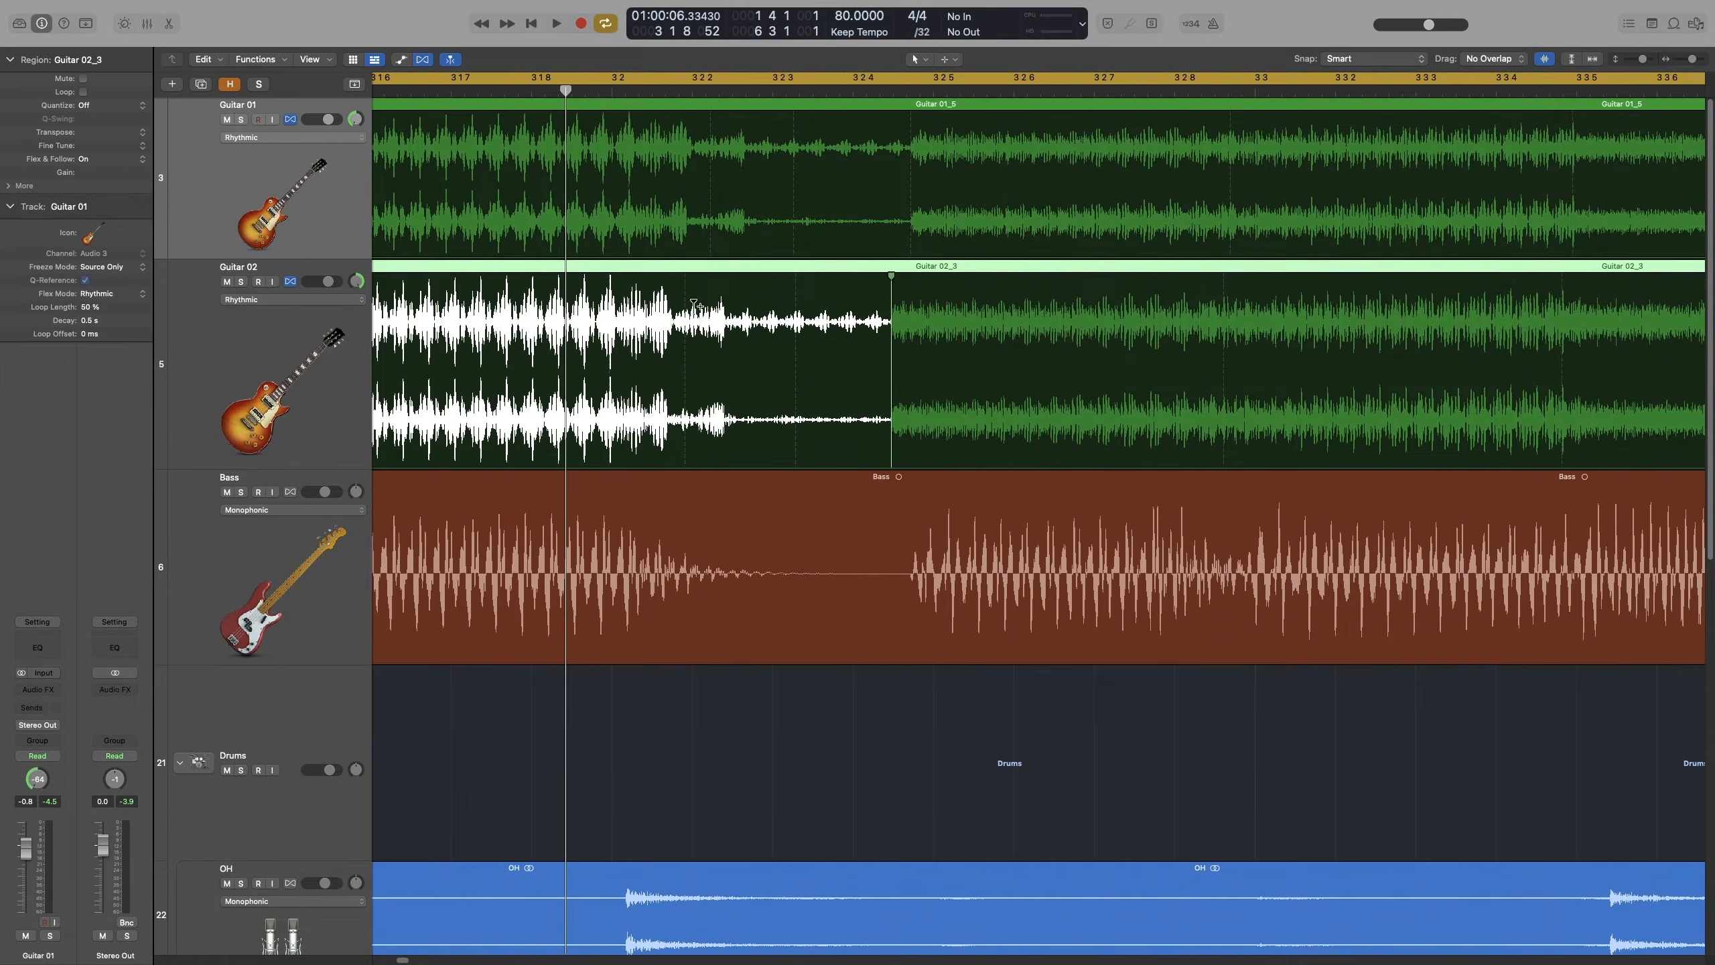
pyautogui.hscroll(12, 1064, 313)
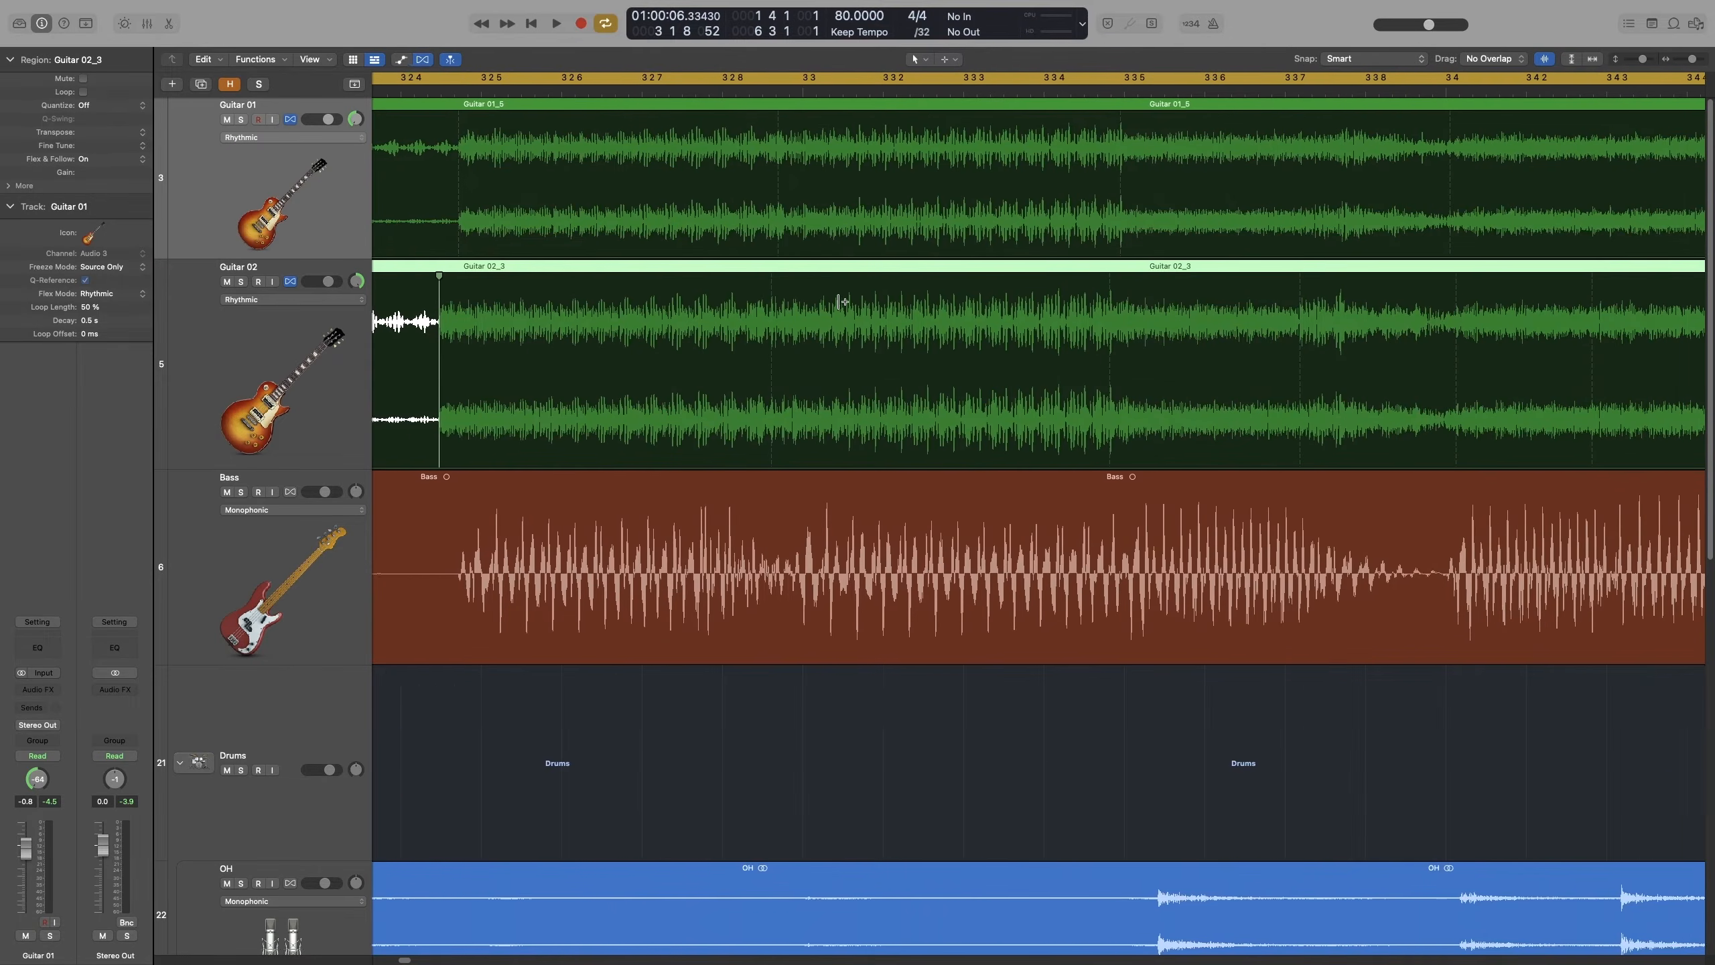
pyautogui.hscroll(18, 1079, 310)
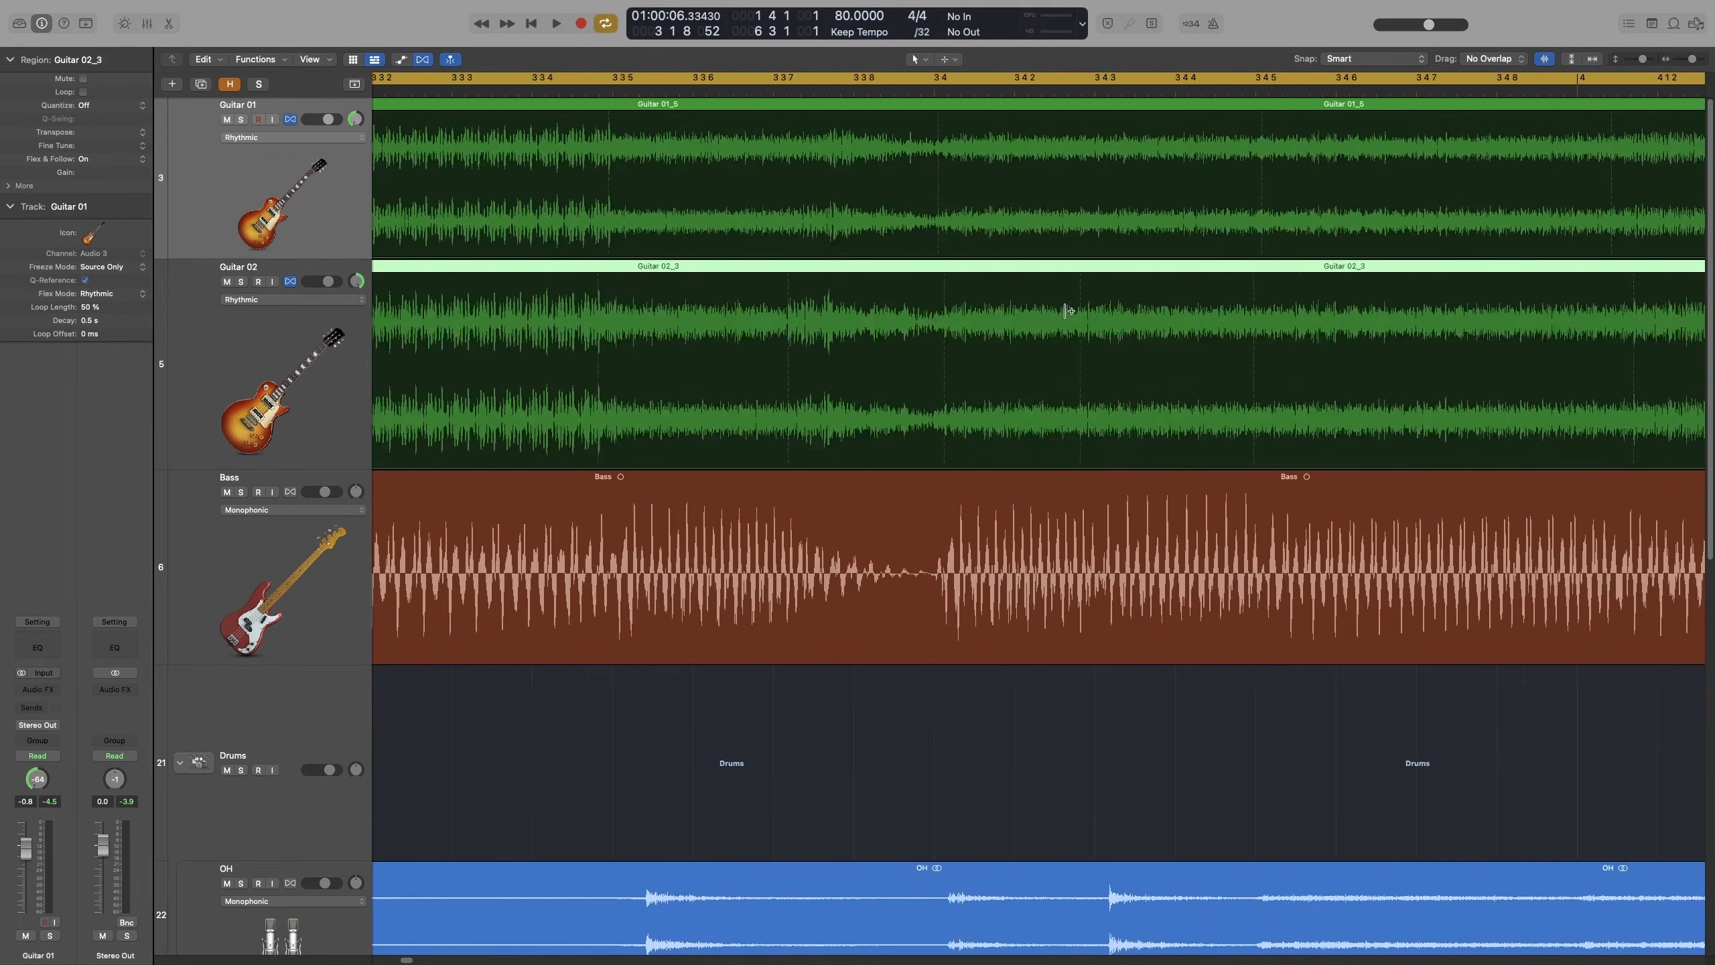
pyautogui.hscroll(5, 1065, 310)
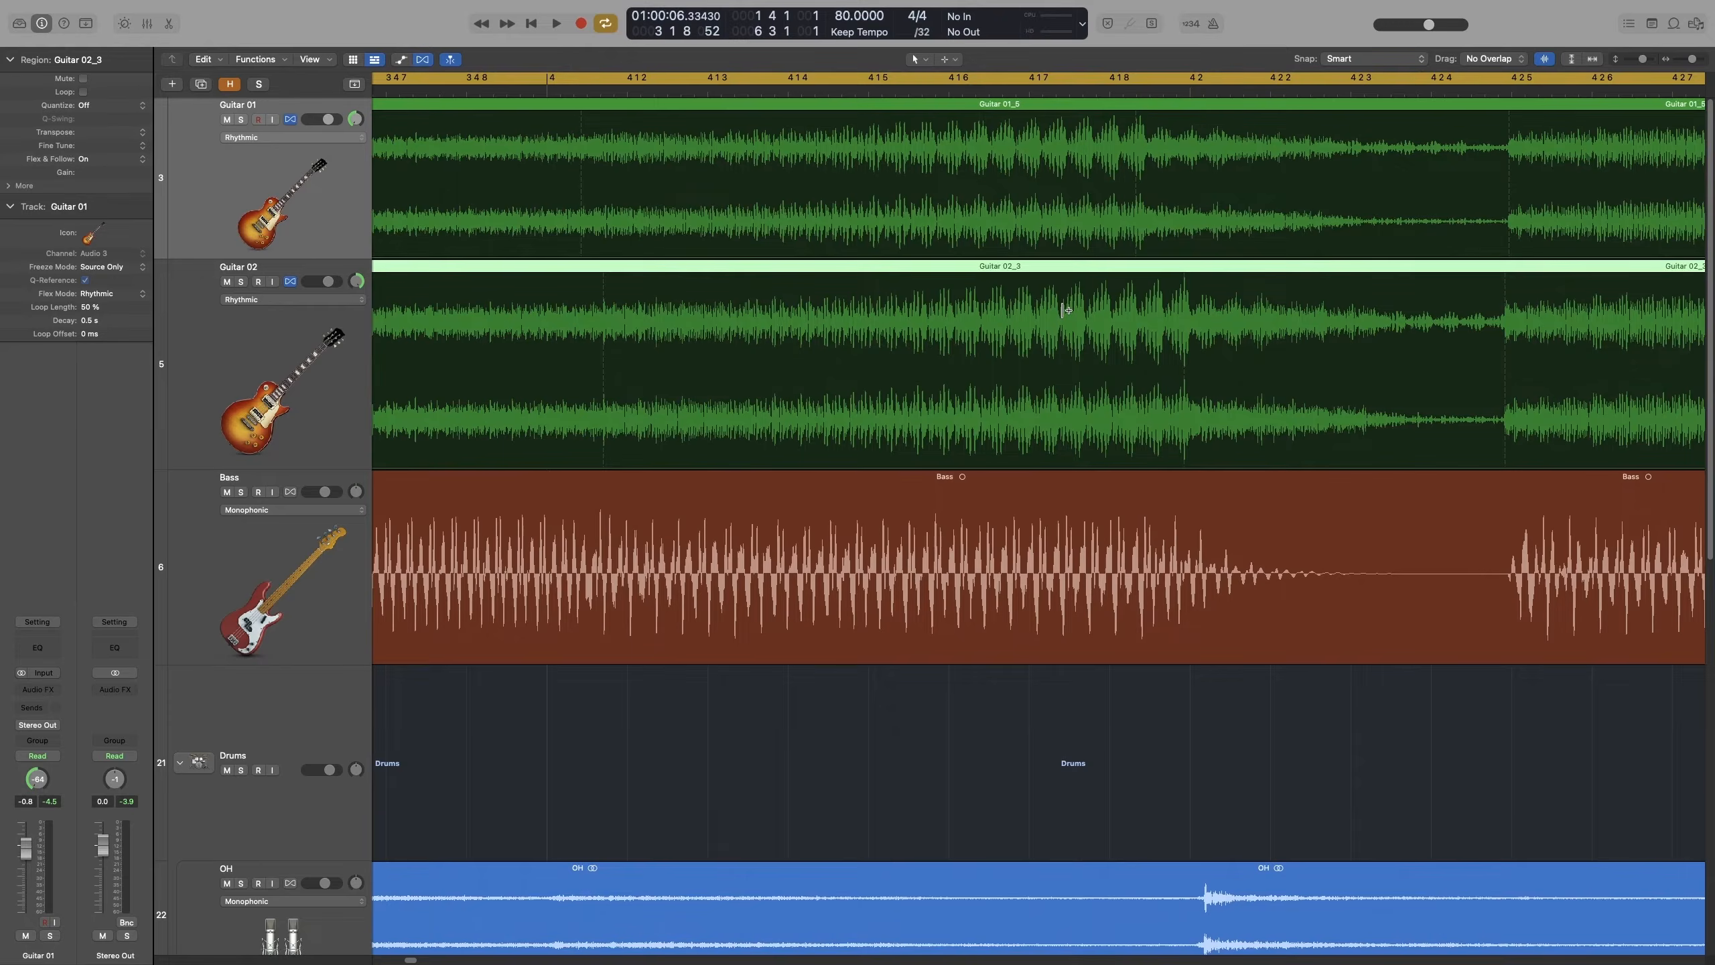
pyautogui.press('super+Left')
pyautogui.press('super+Left')
pyautogui.press('super+Left')
pyautogui.press('super+Left')
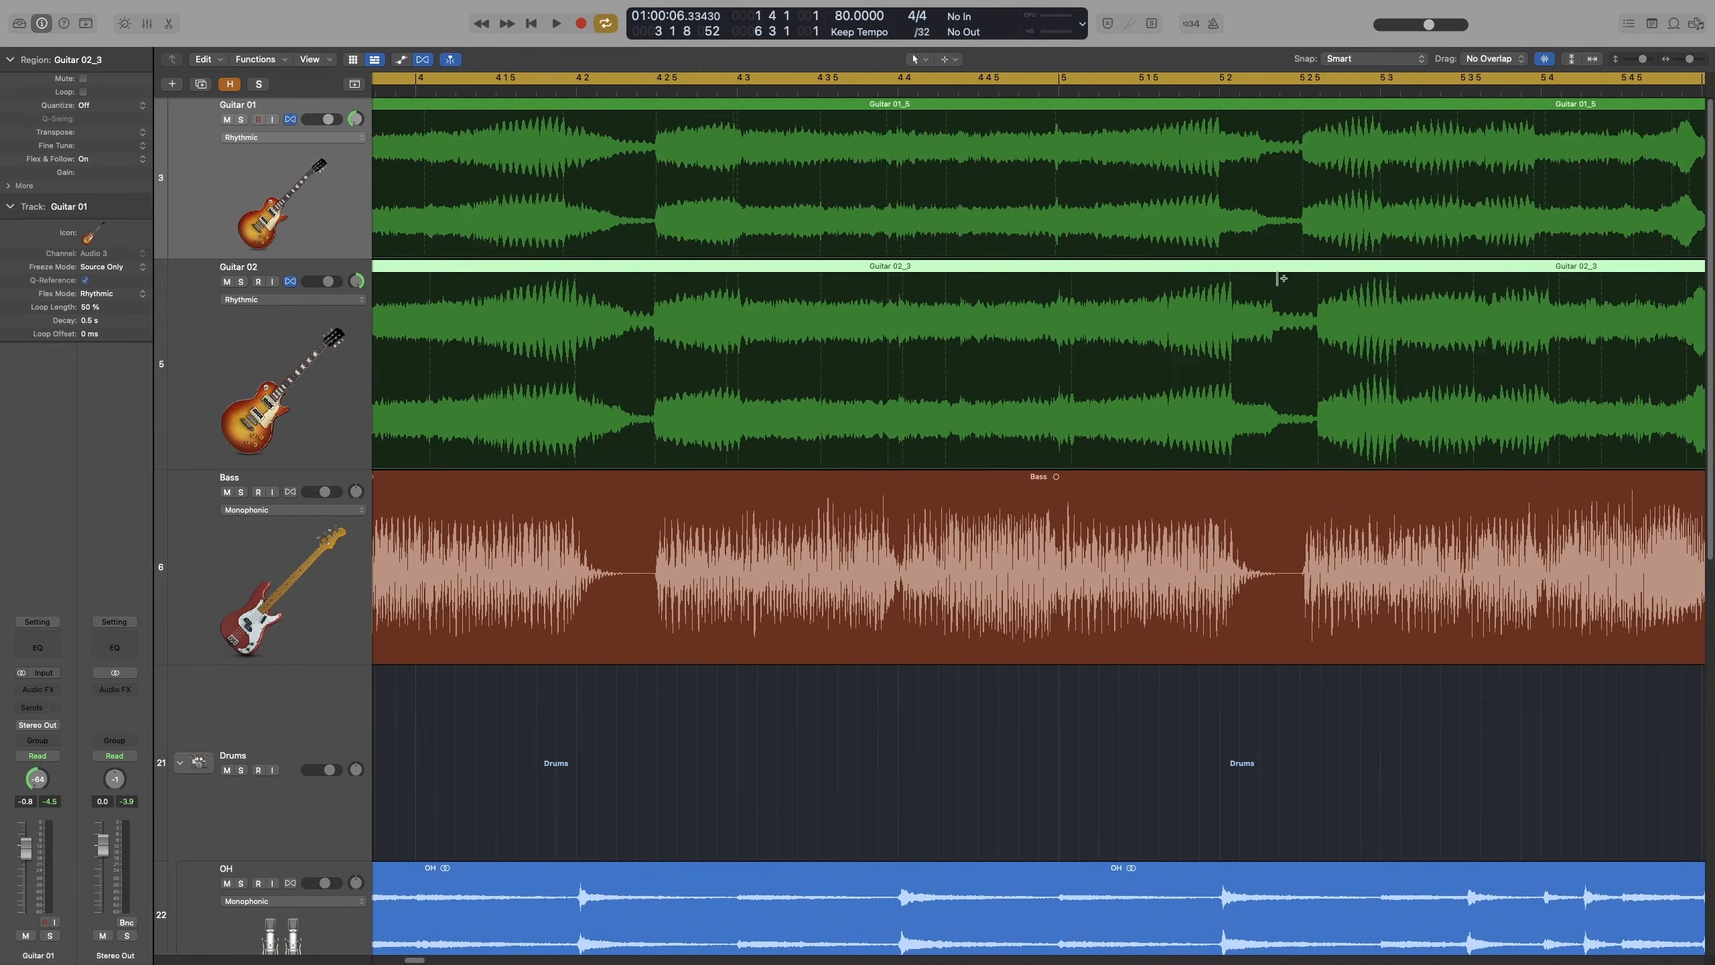
# Step: Add flex markers on Guitar 02's note starts after 5 2 and 4 2, removing the extra marker at the note ending near 5 2
pyautogui.click(1318, 365)
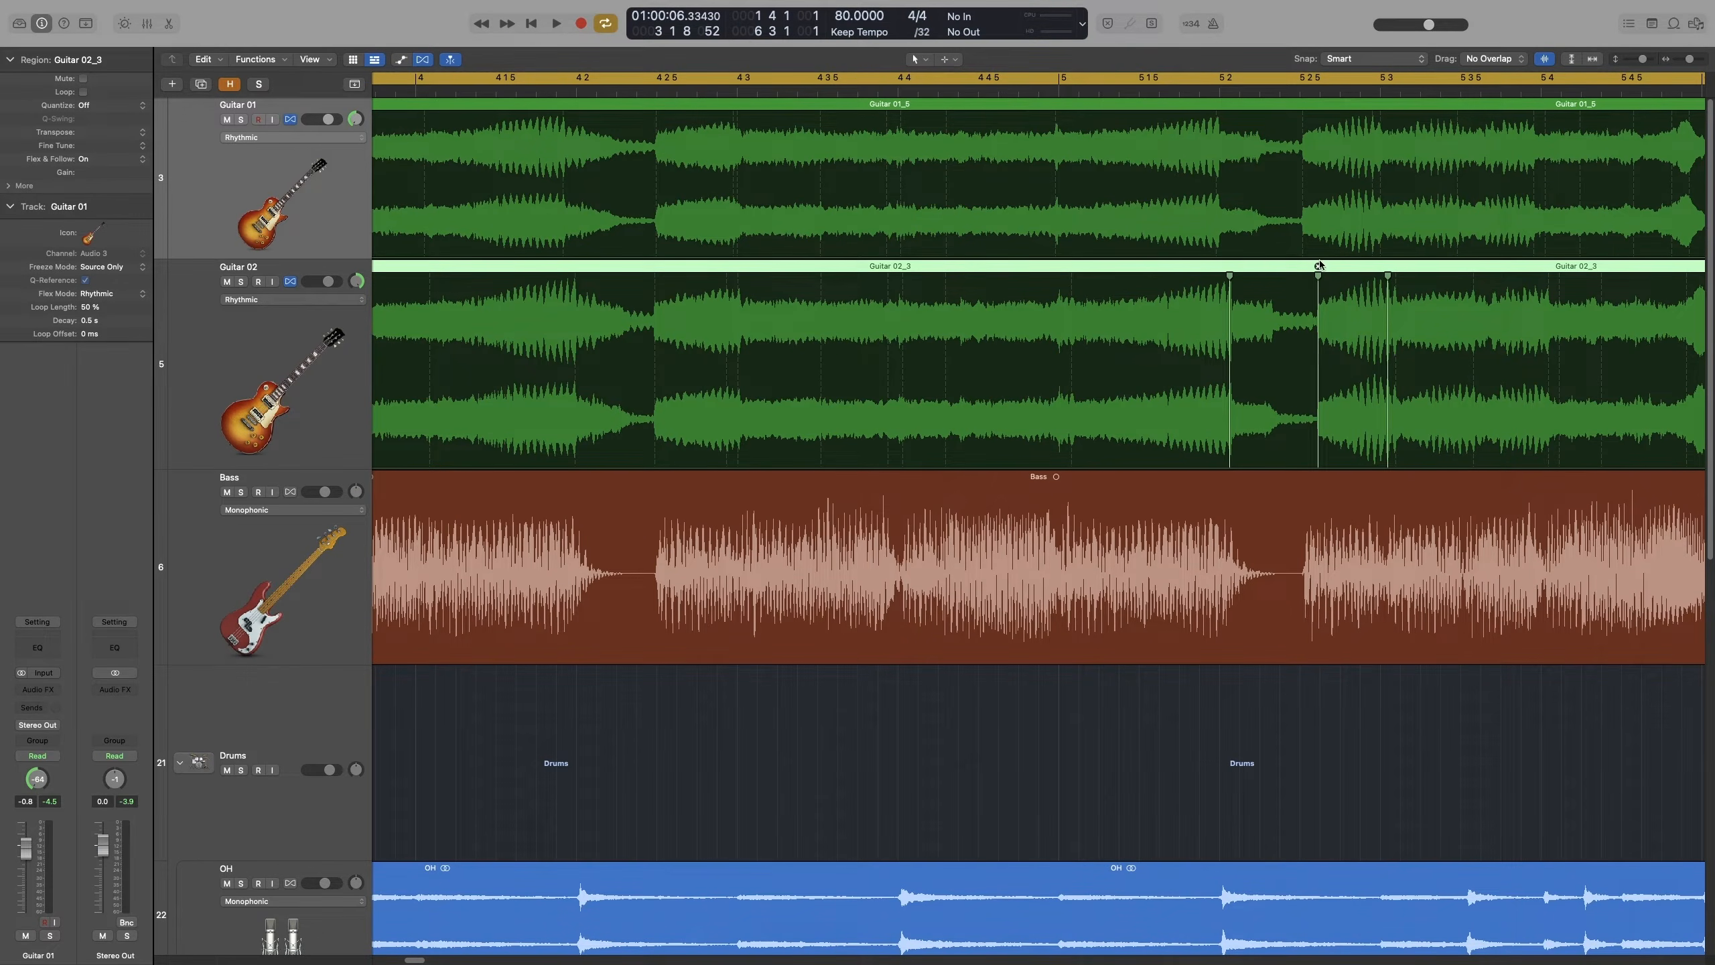
pyautogui.click(1229, 277)
pyautogui.hscroll(-5, 836, 283)
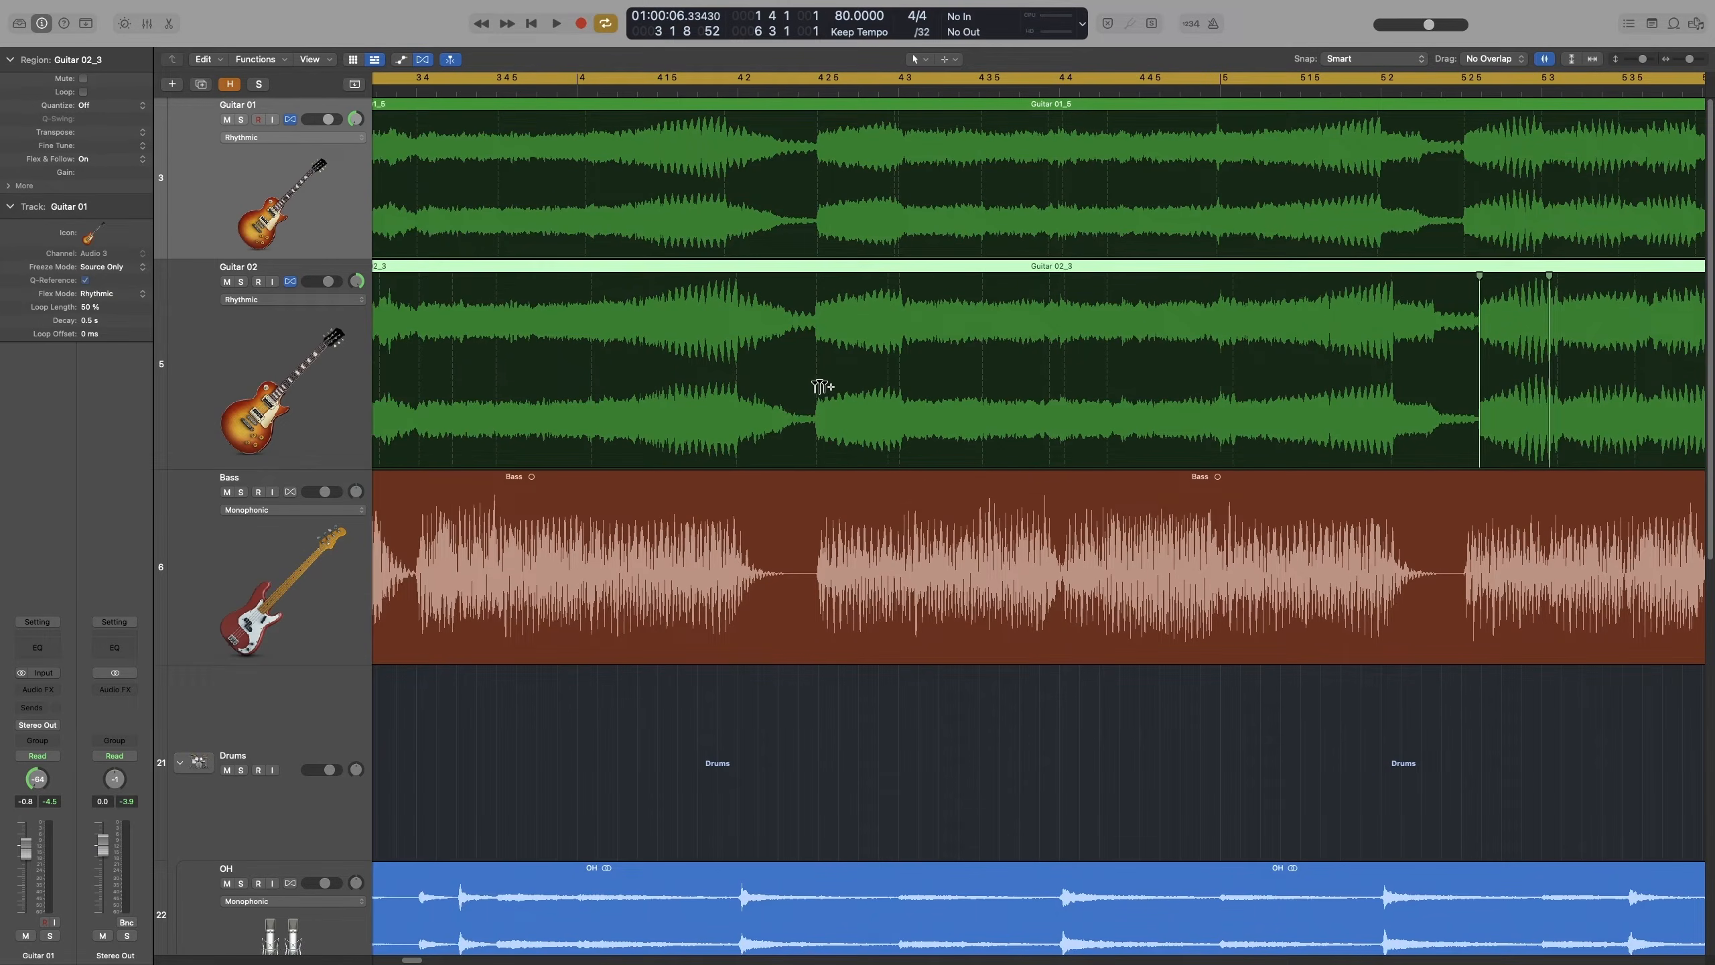
pyautogui.click(816, 357)
pyautogui.hscroll(-5, 812, 379)
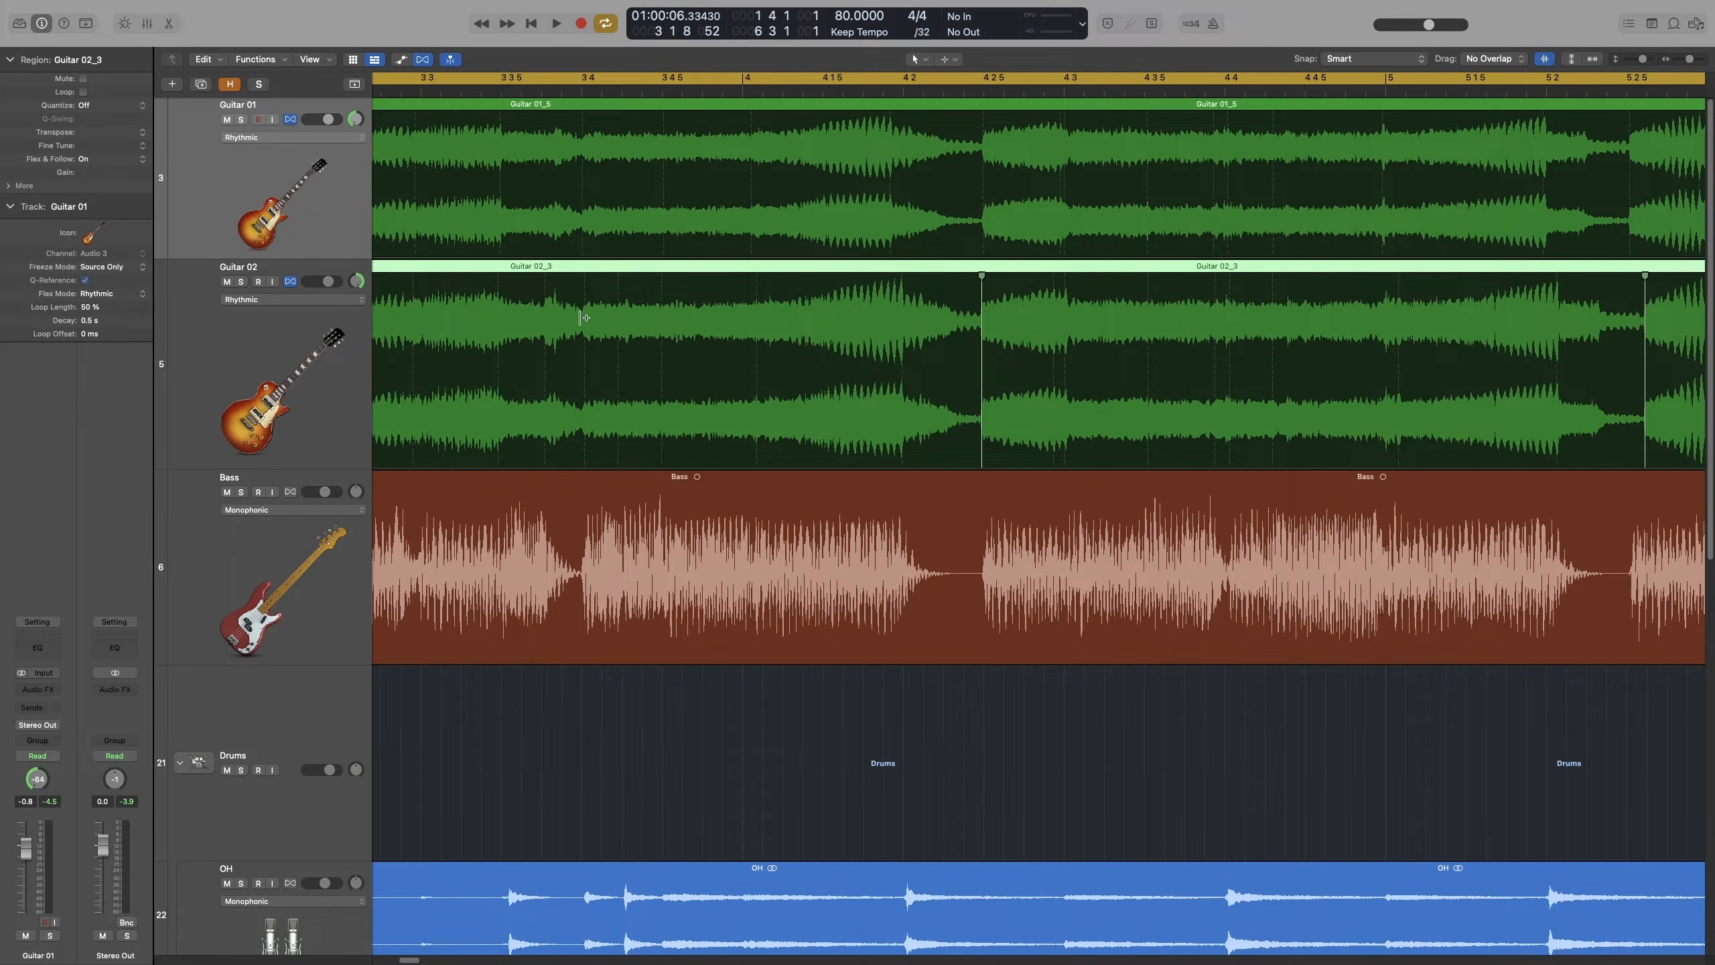
# Step: Anchor Guitar 02 at 3 4, pull its note ending near 4 2 slightly earlier to match Guitar 01, and play the section
pyautogui.click(584, 284)
pyautogui.moveTo(904, 280); pyautogui.dragTo(891, 270)
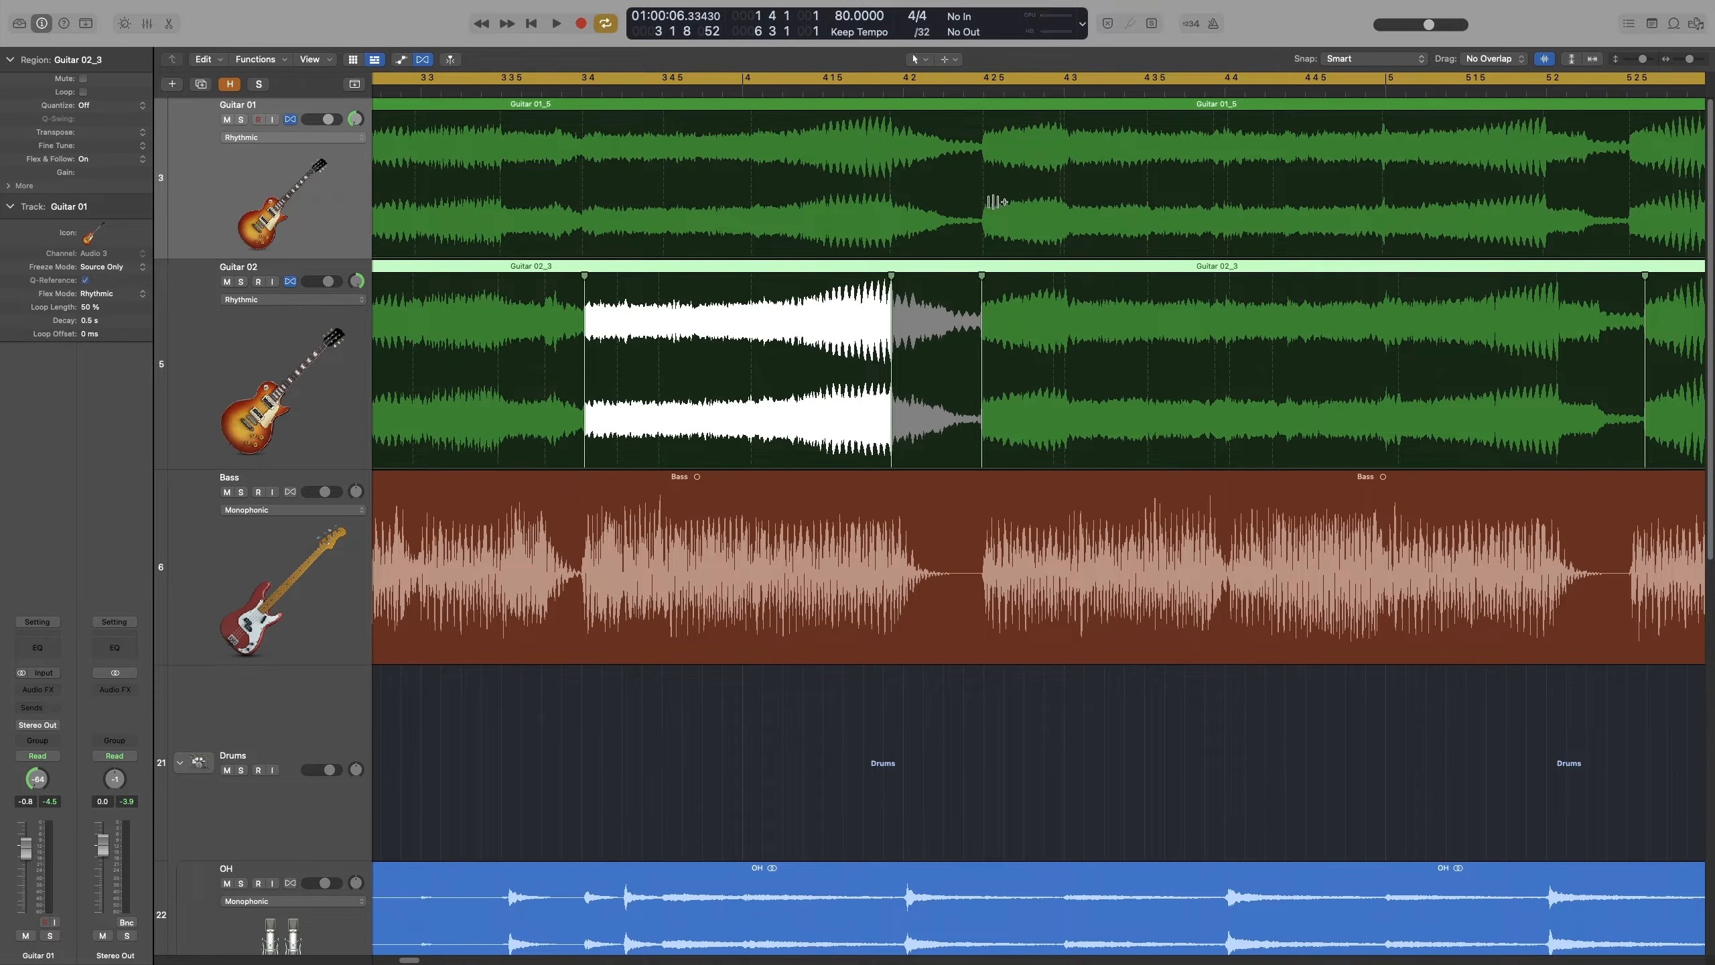
pyautogui.hscroll(-3, 645, 336)
pyautogui.keyDown('super'); pyautogui.click(480, 334); pyautogui.keyUp('super')
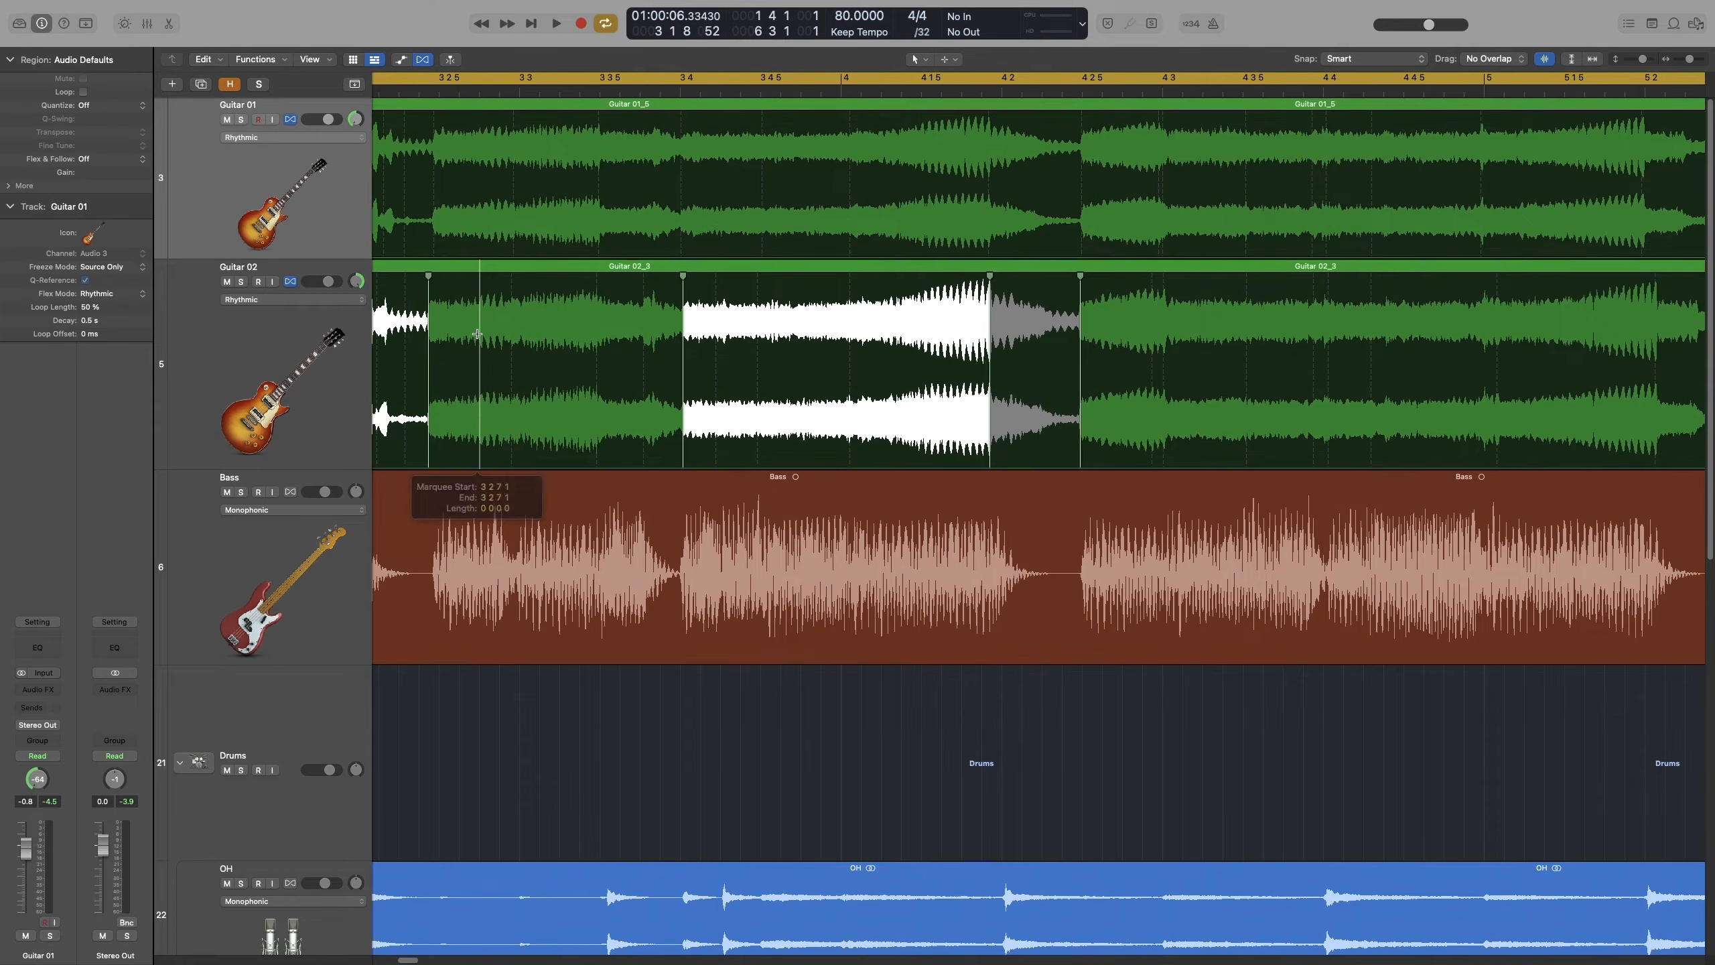
pyautogui.press('space')
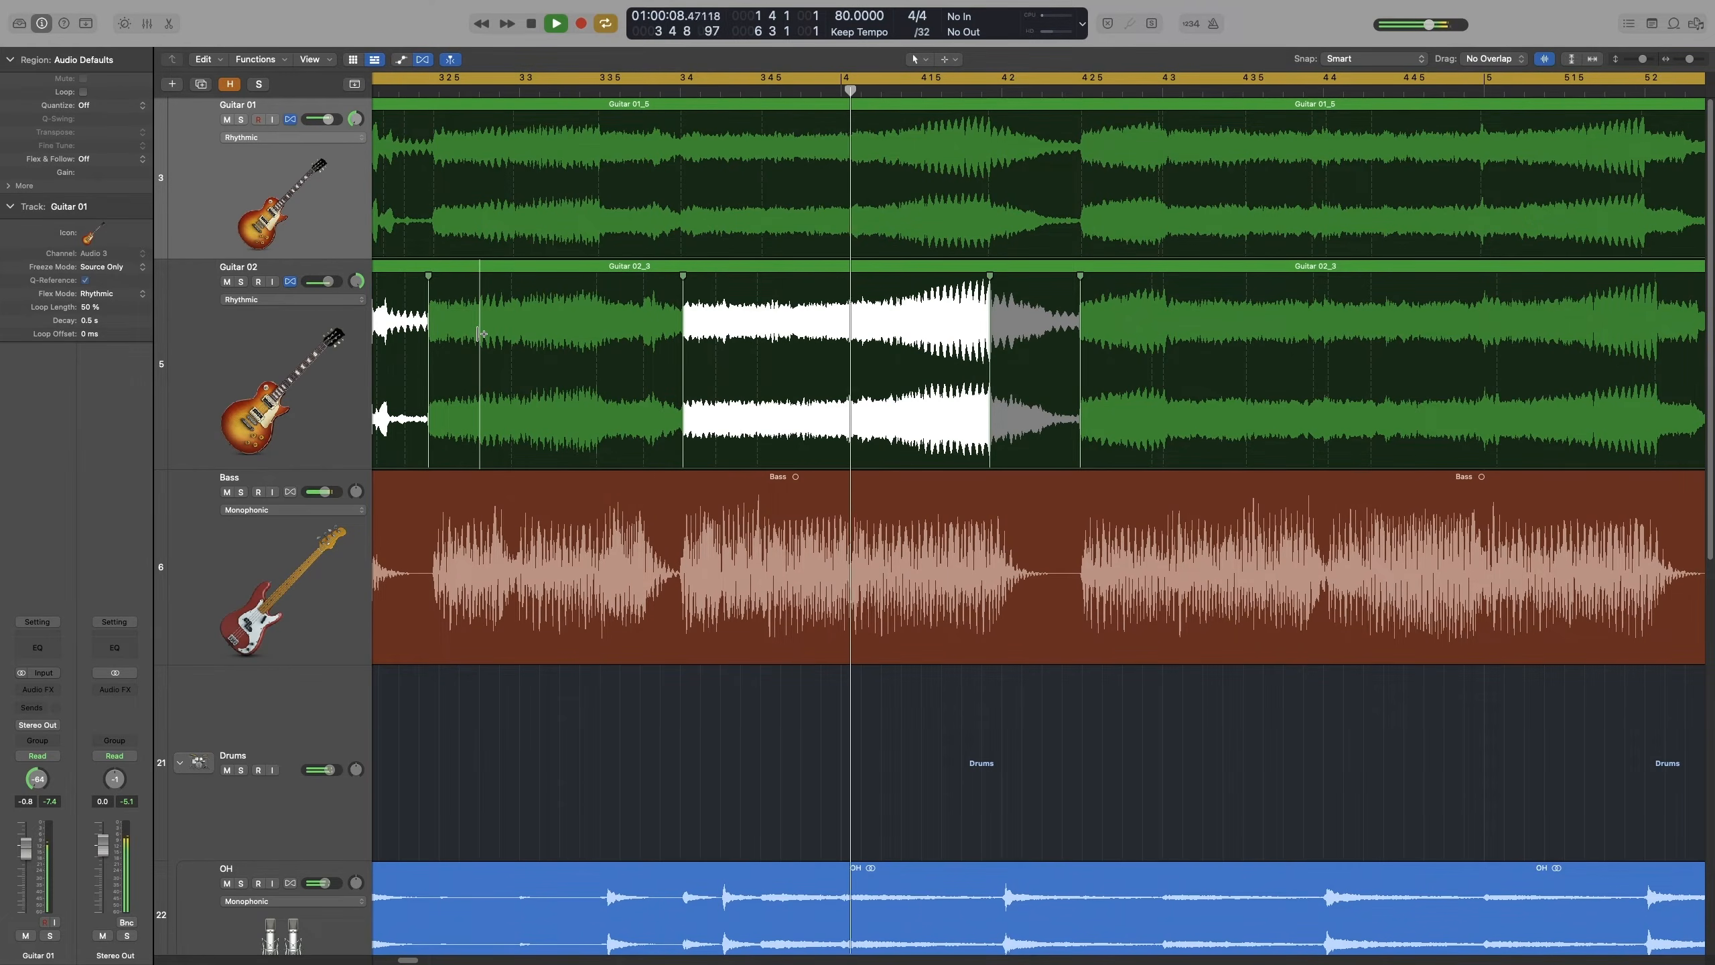
pyautogui.press('space')
# Step: Add a flex marker on Guitar 02 just after bar 5 and remove the markers at 5 2 and 5 3
pyautogui.hscroll(5, 907, 376)
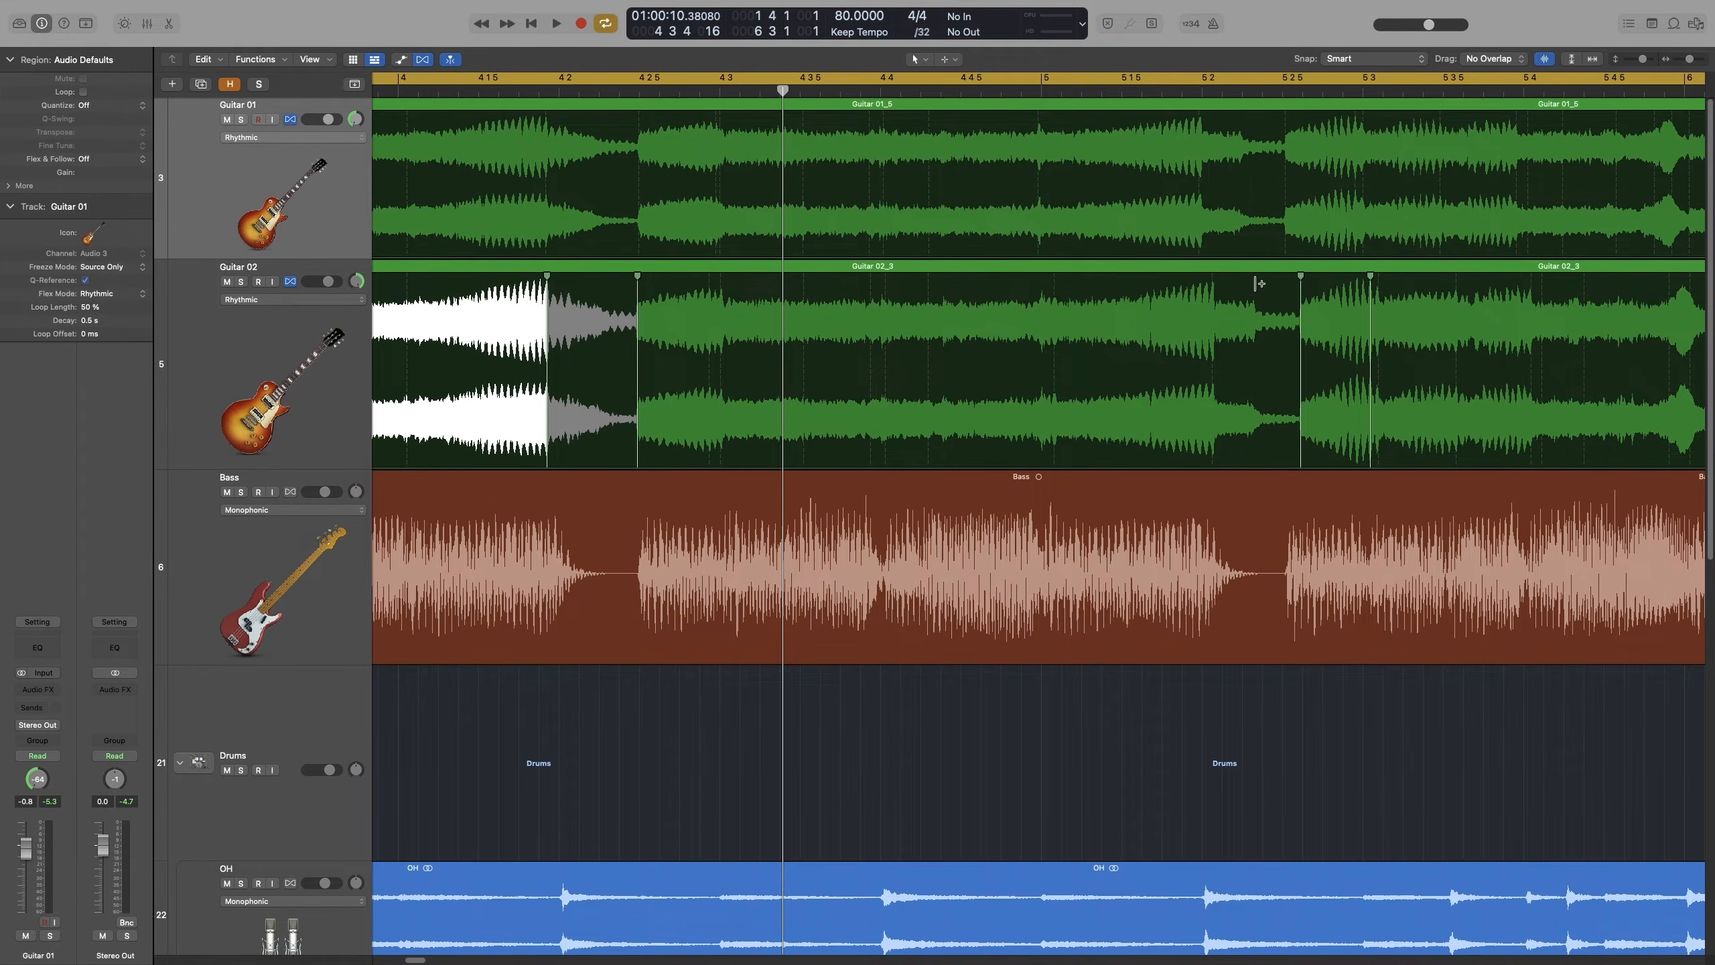
pyautogui.hscroll(5, 1209, 273)
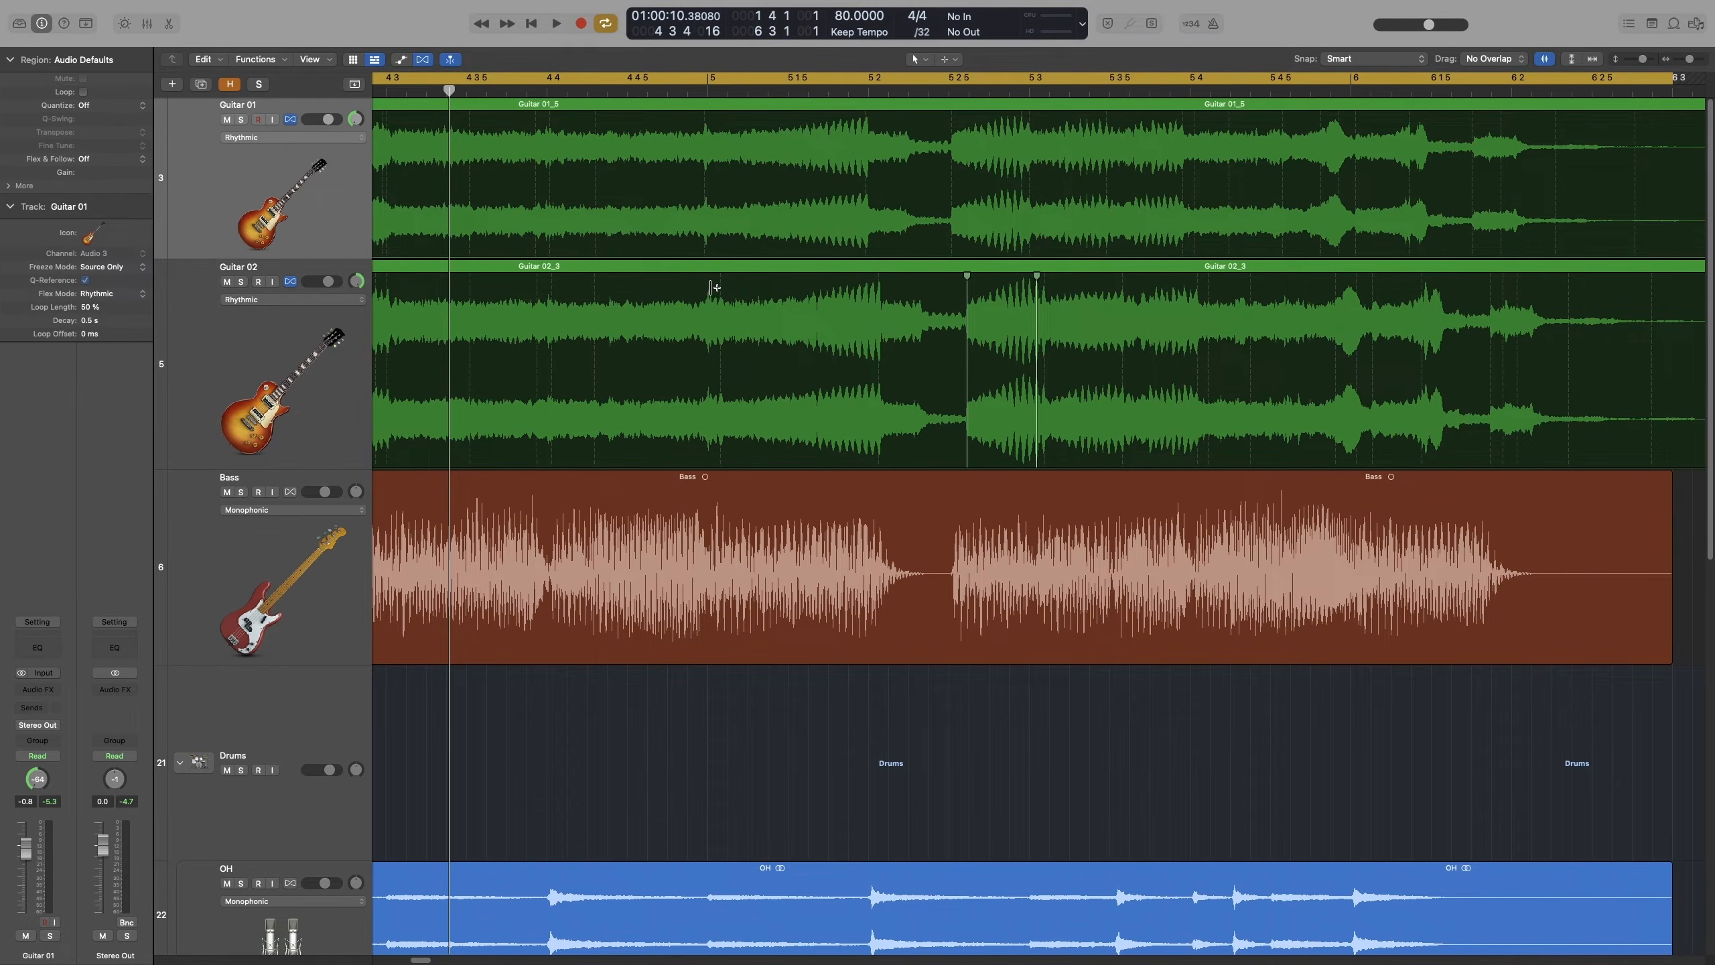
pyautogui.click(880, 299)
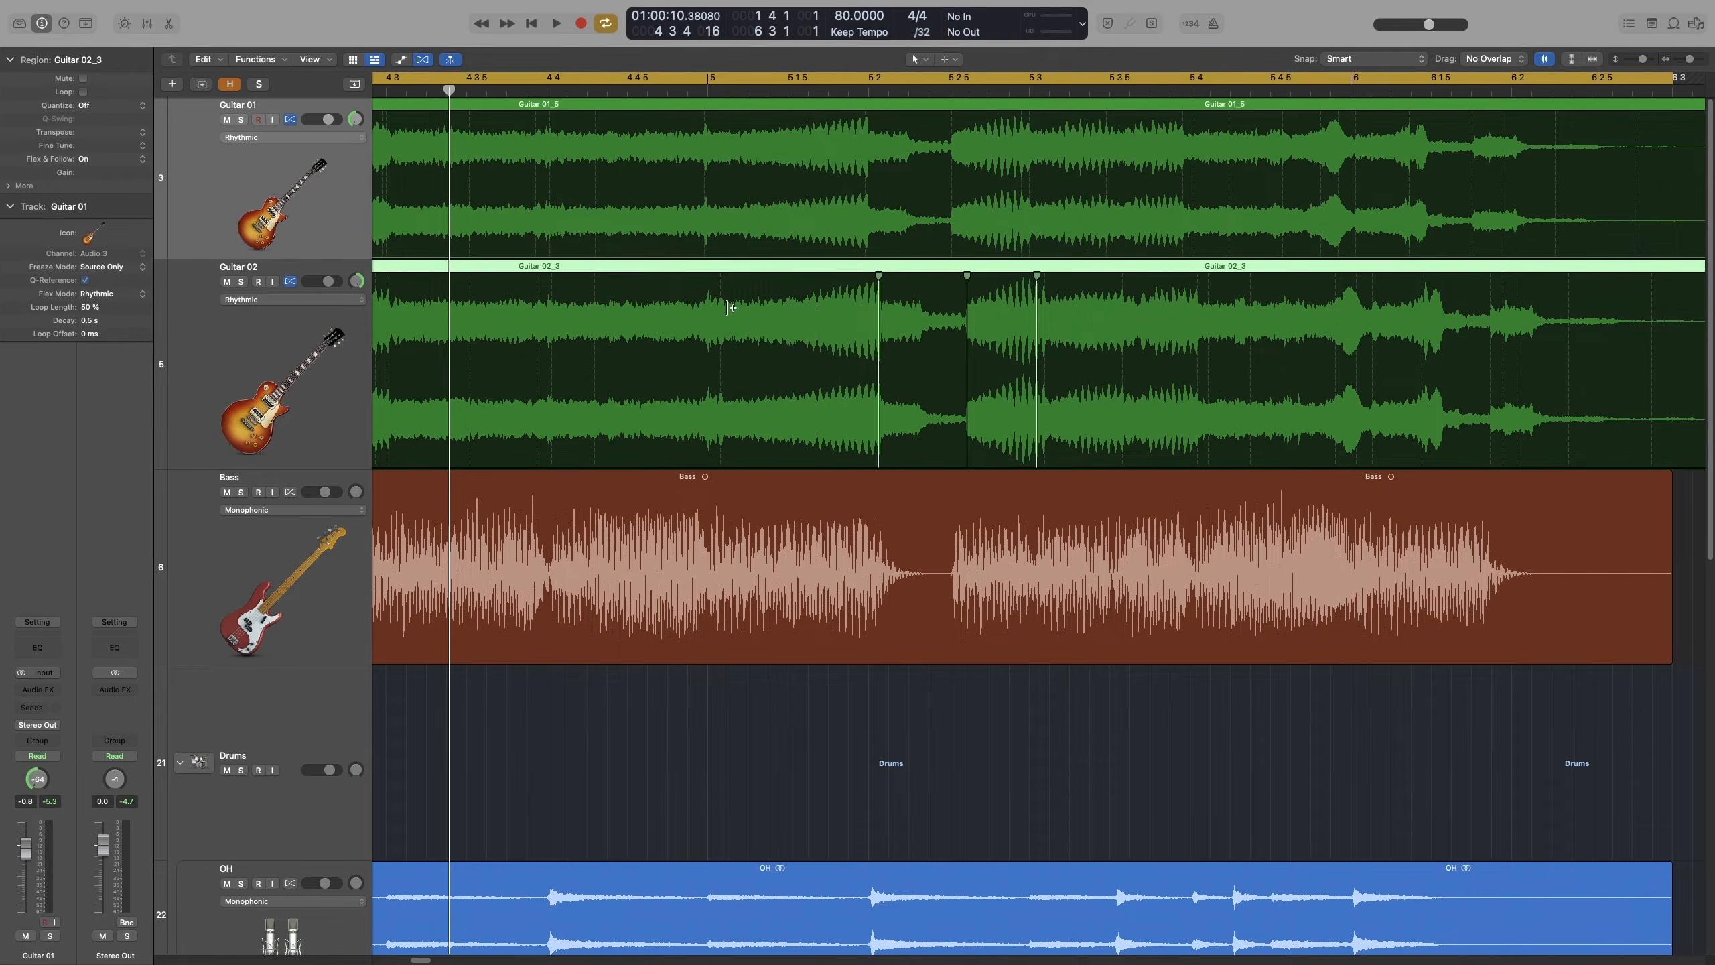
pyautogui.click(721, 290)
pyautogui.click(878, 266)
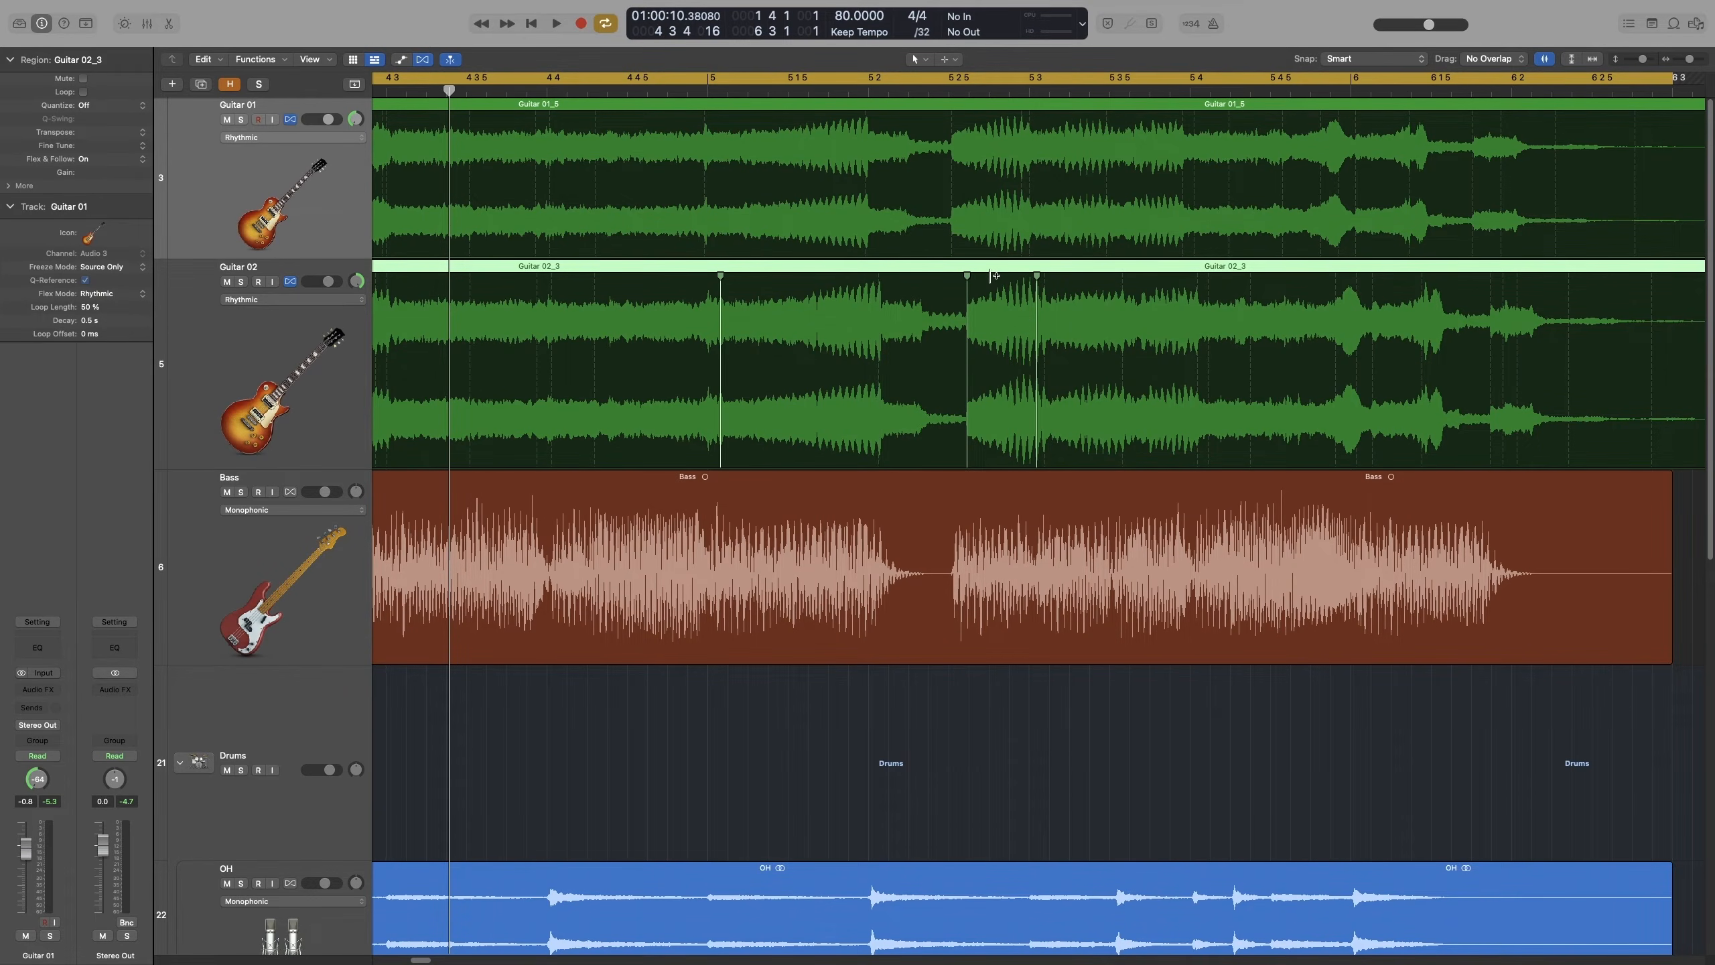
pyautogui.click(1043, 277)
# Step: Move Guitar 02's note start after 5 2 slightly earlier to line up with Guitar 01, and deselect the region
pyautogui.moveTo(967, 275)
pyautogui.moveTo(967, 276); pyautogui.dragTo(952, 278)
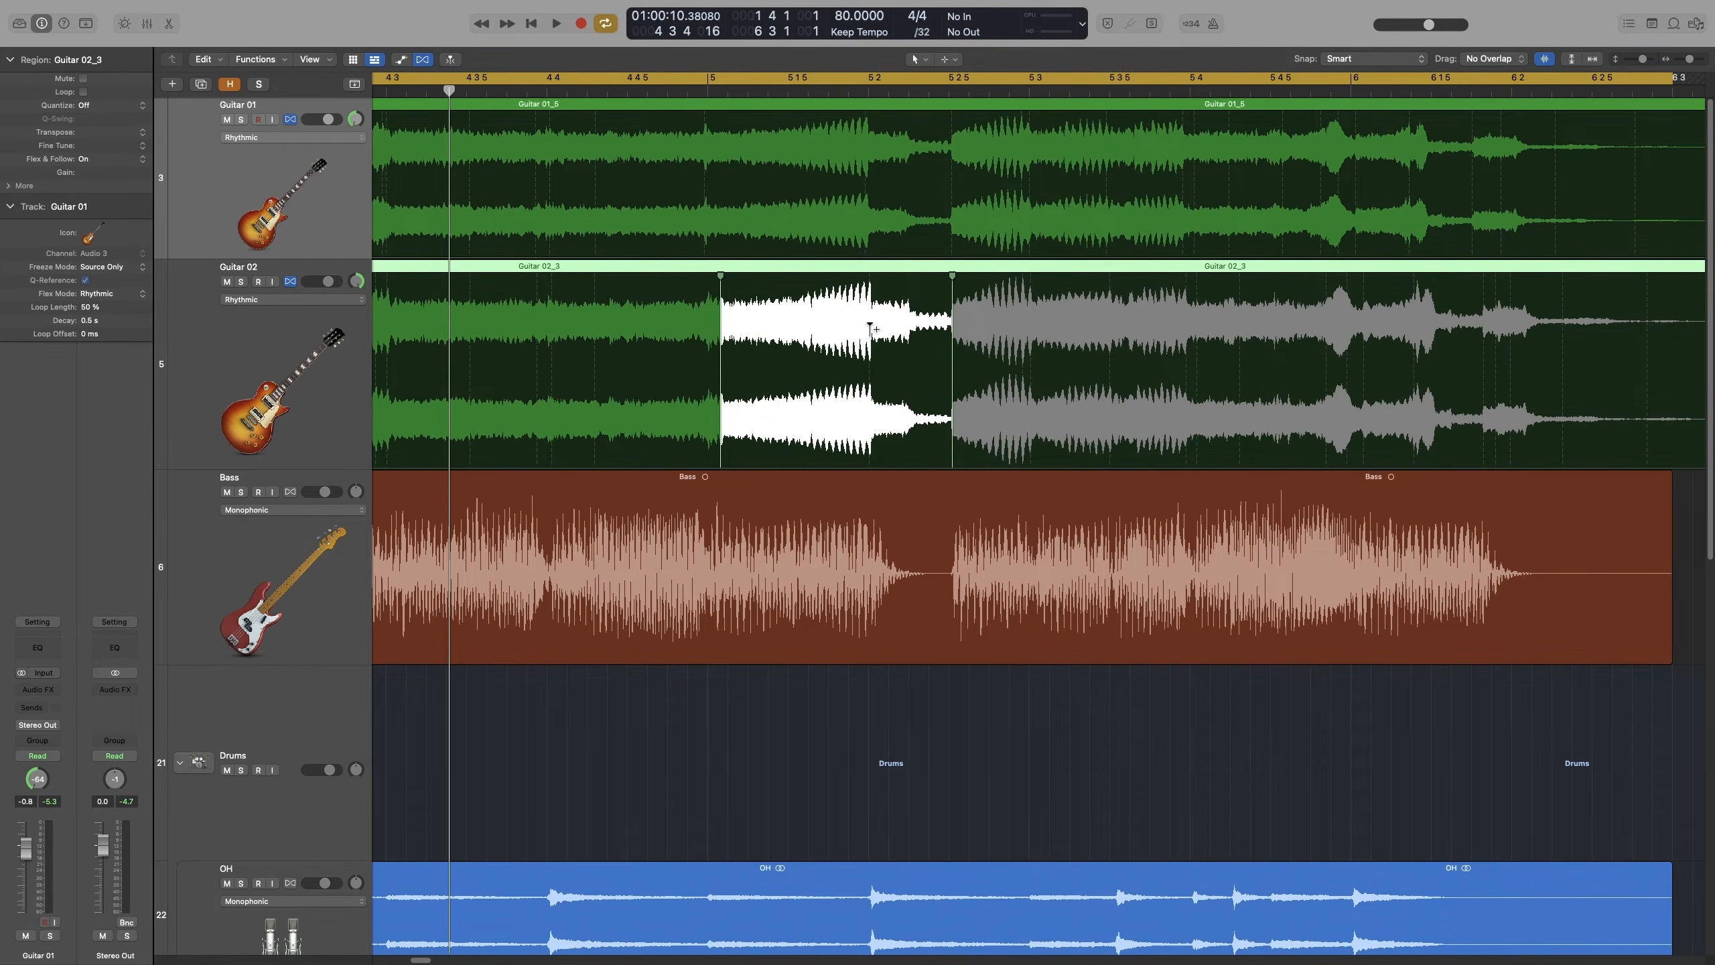
pyautogui.hscroll(5, 953, 317)
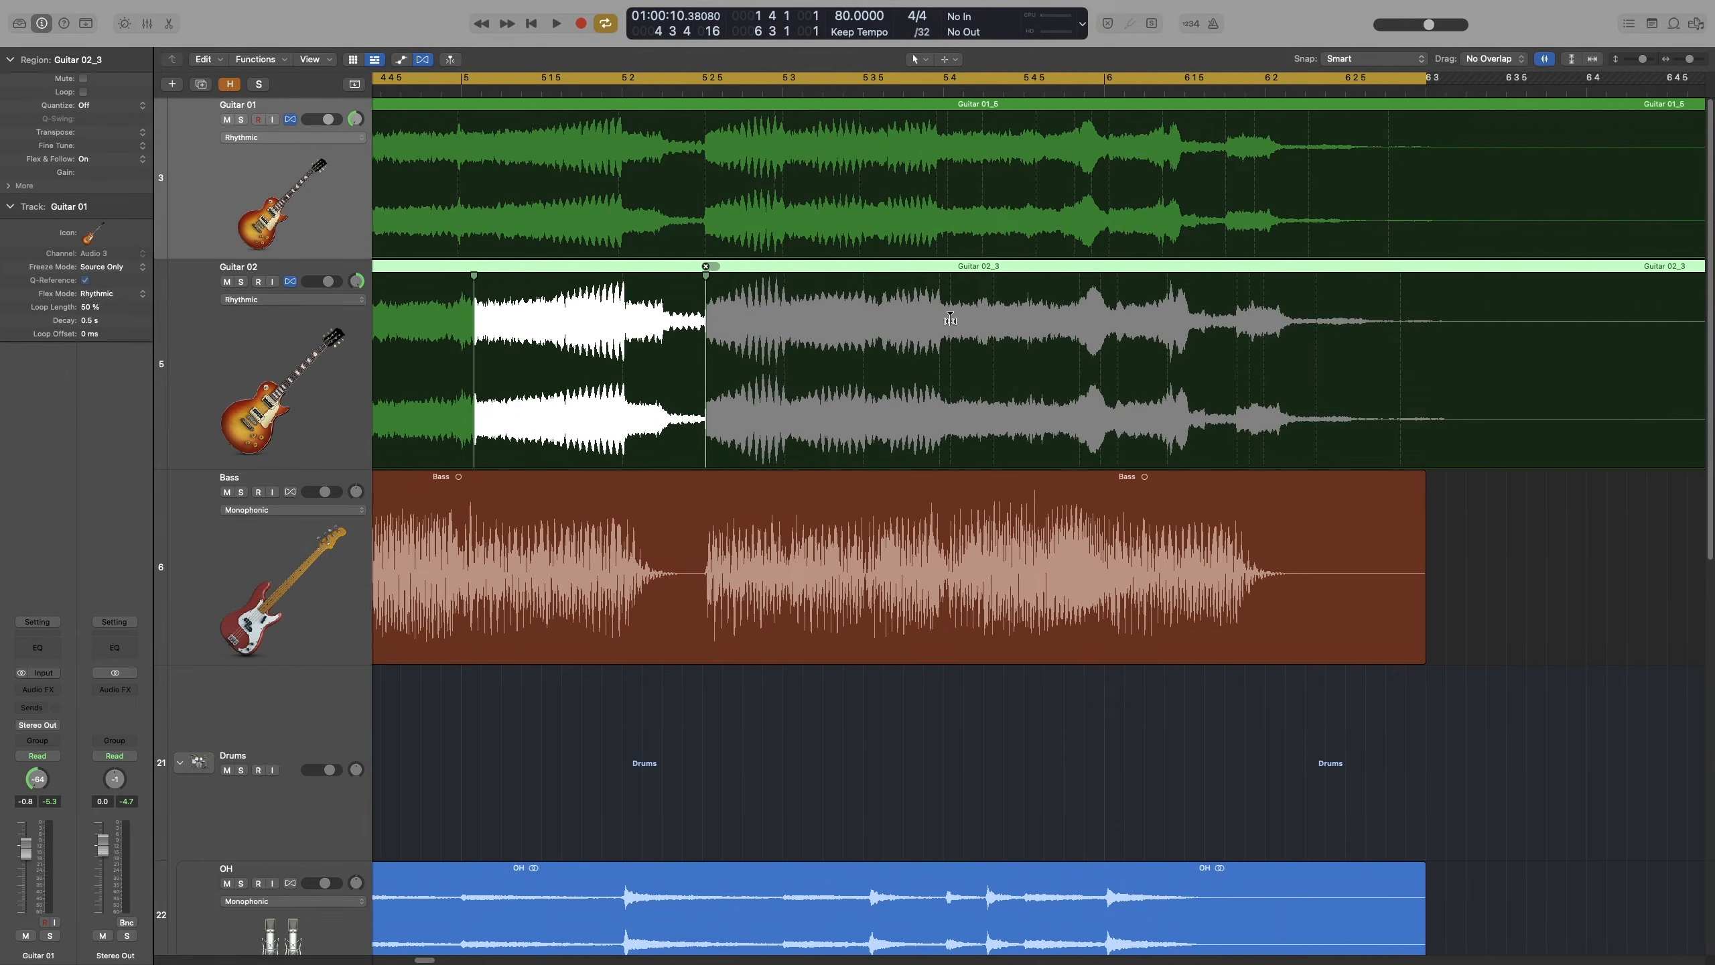
pyautogui.click(1566, 487)
# Step: Play the guitars from just before 3 4 through bar 6 to check the timing of the Guitar 02 edits
pyautogui.hscroll(-11, 1143, 343)
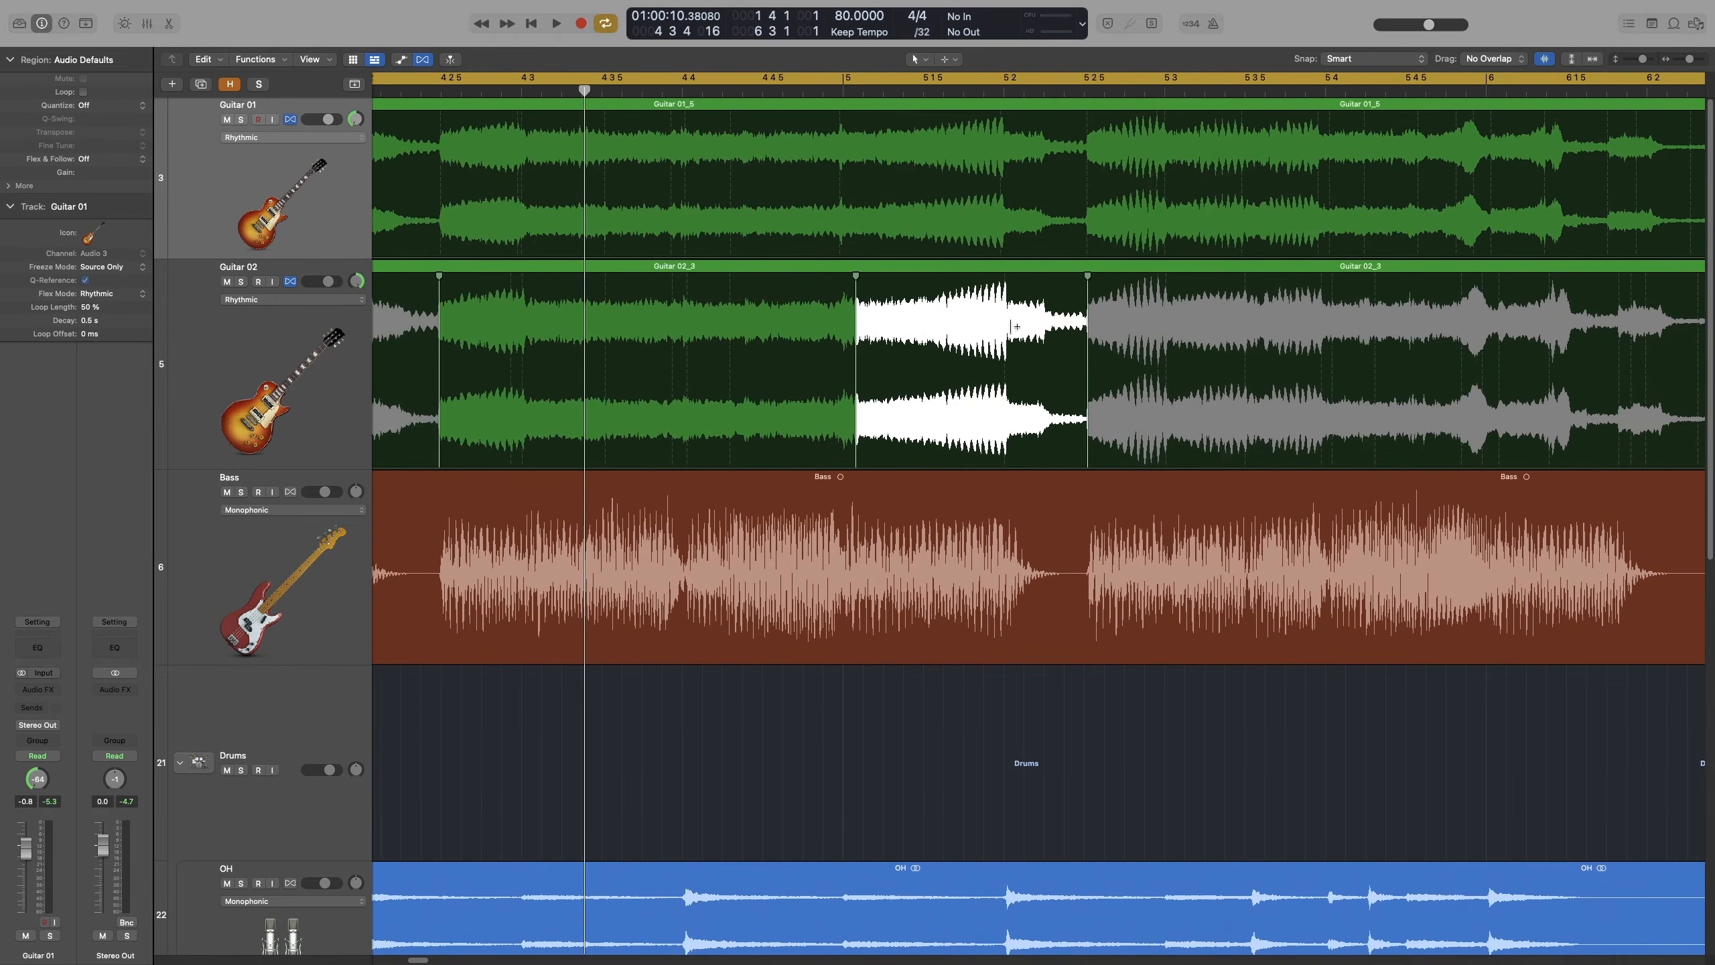
pyautogui.hscroll(-3, 686, 336)
pyautogui.click(412, 345)
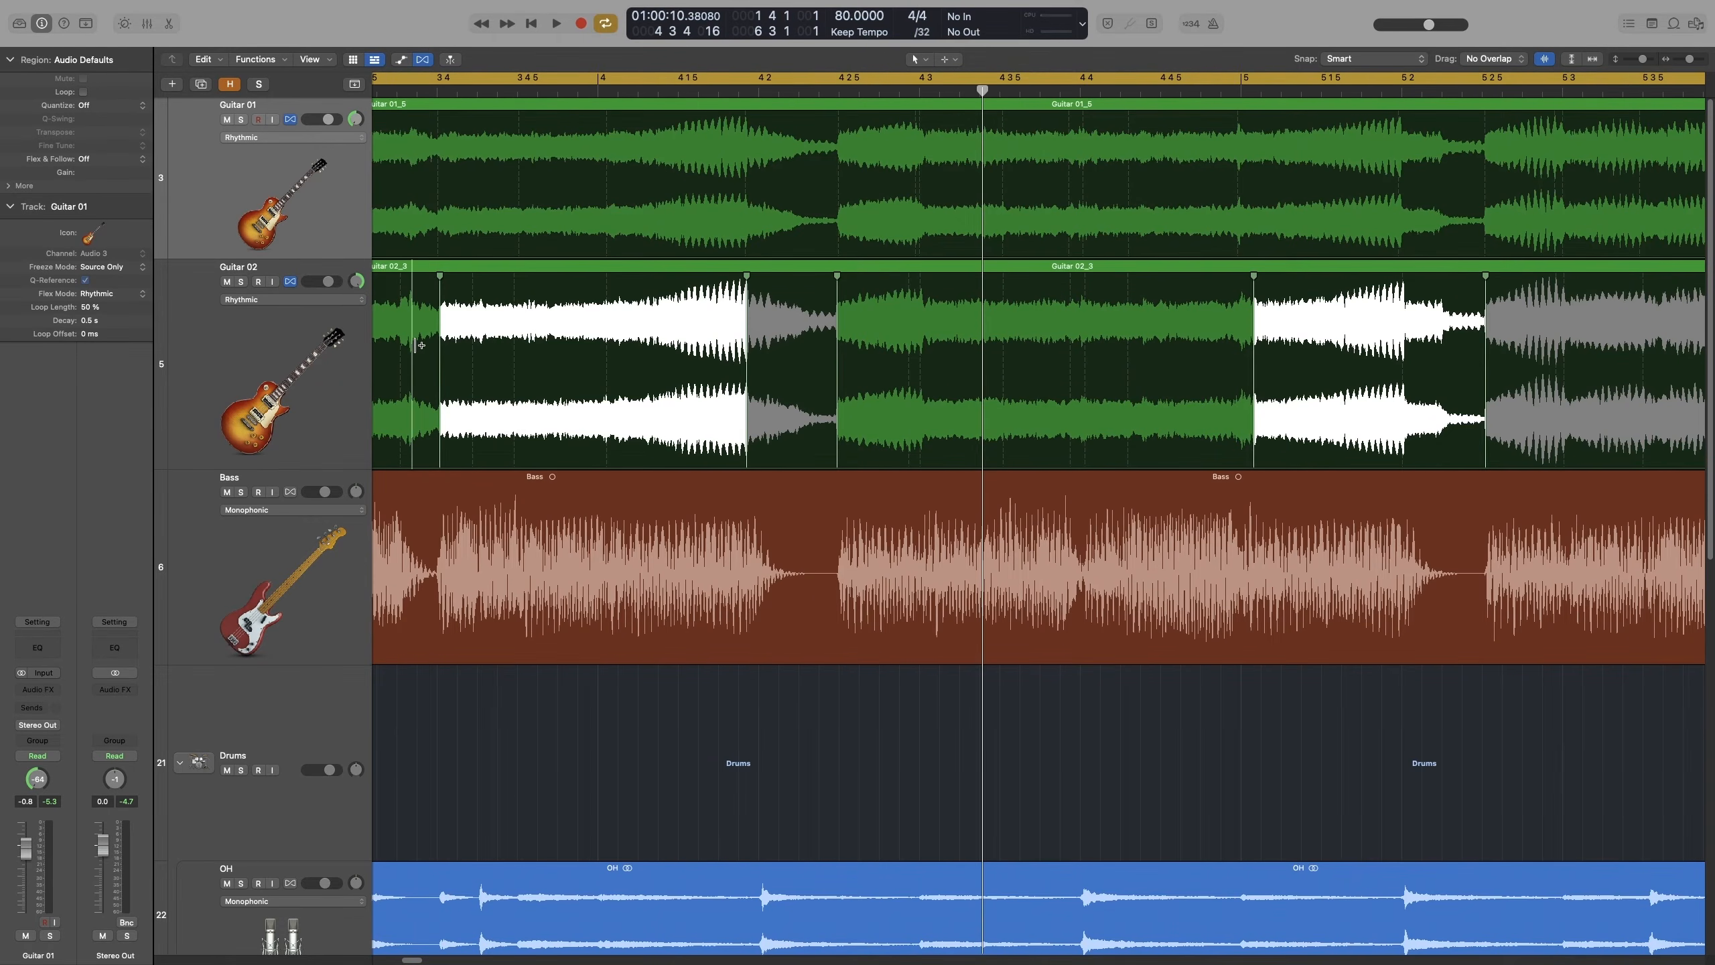
pyautogui.press('space')
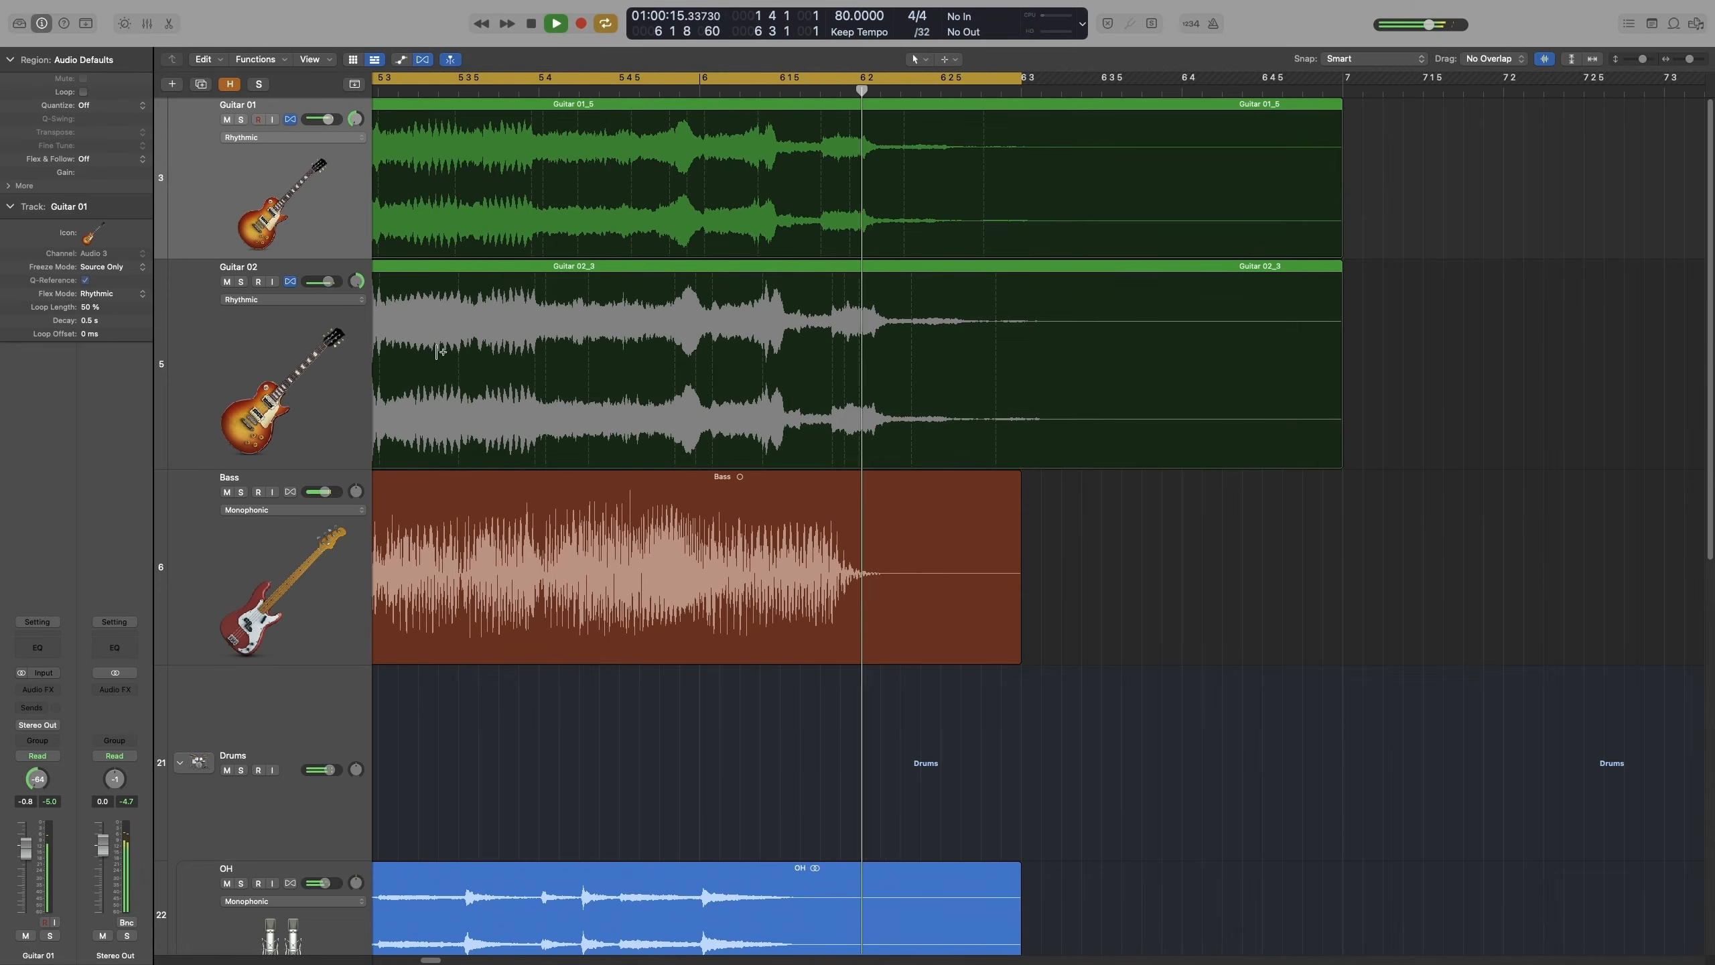
pyautogui.press('space')
pyautogui.hscroll(15, 1079, 473)
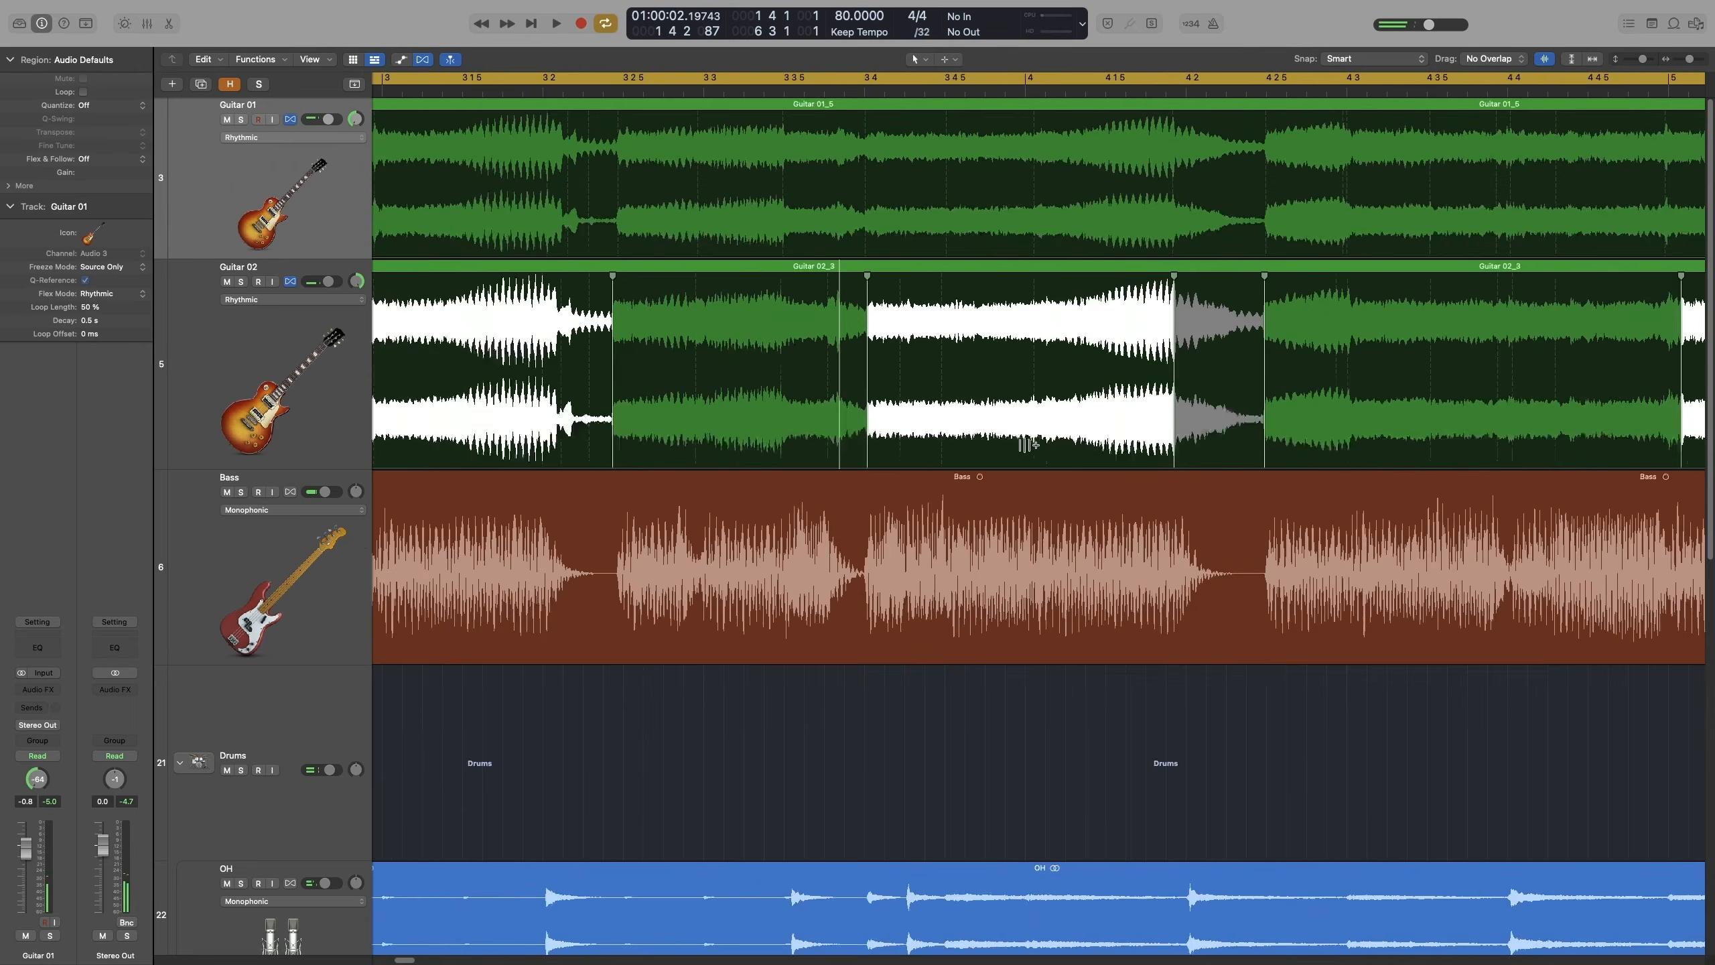
# Step: Add flex markers on Guitar 02 just before bar 6 and after 5 4, and pull the one before bar 6 slightly earlier to match Guitar 01
pyautogui.hscroll(-3, 1022, 443)
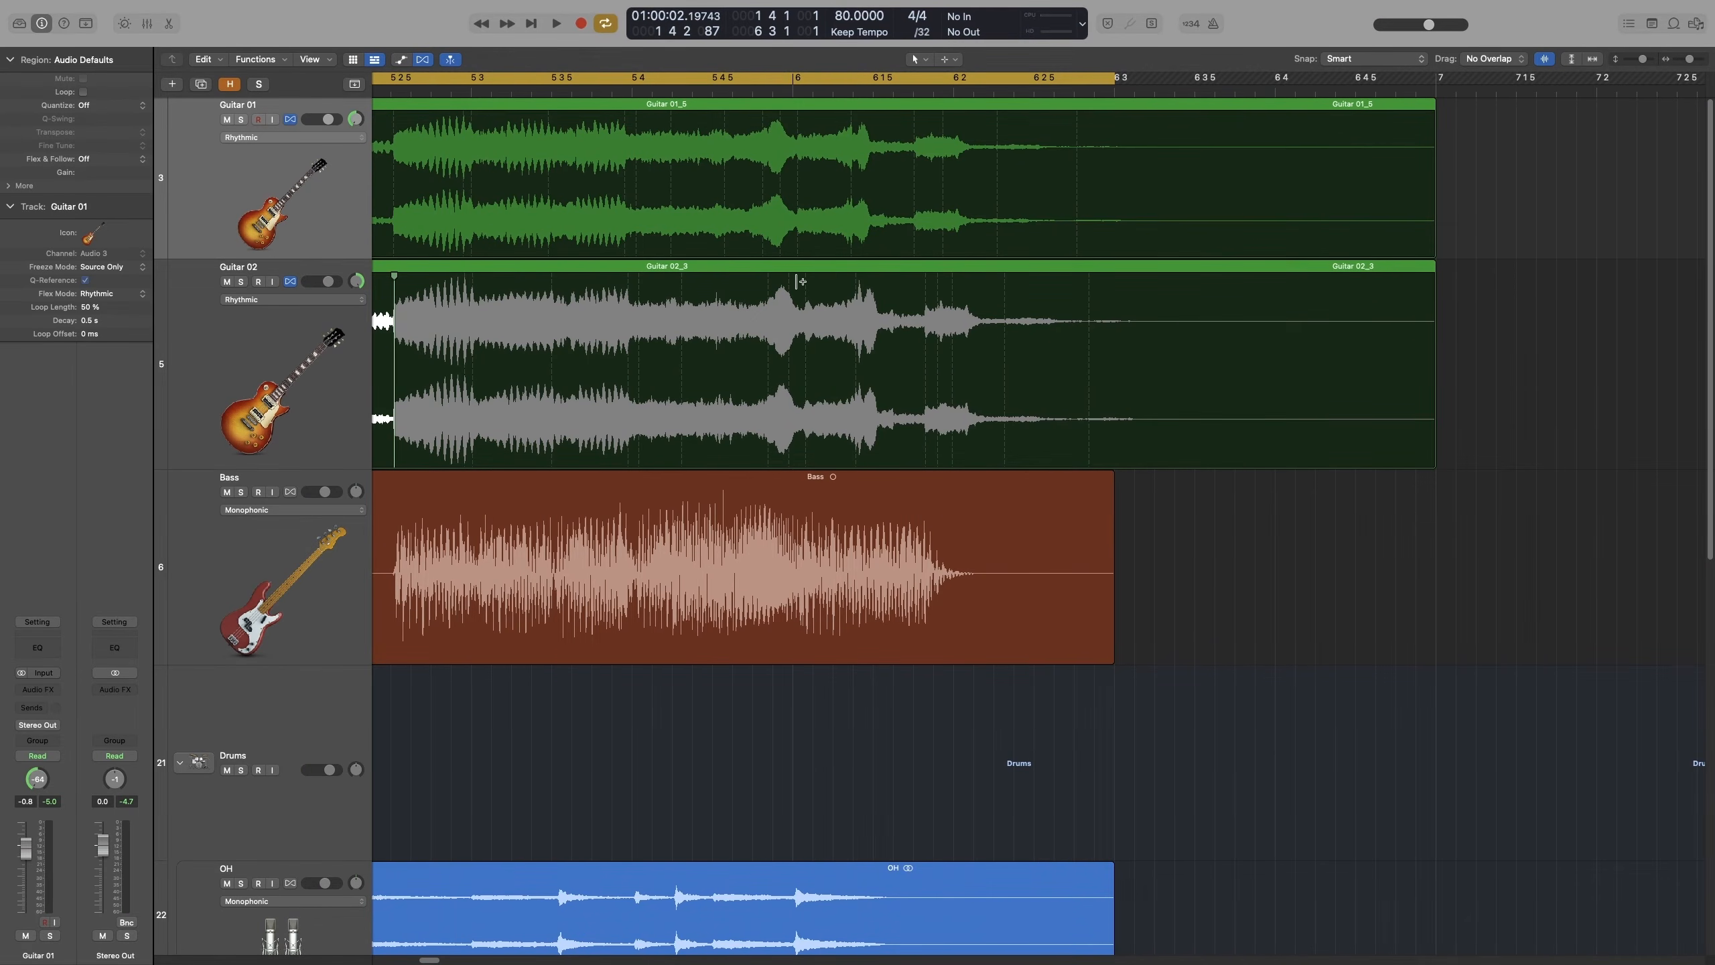
pyautogui.hscroll(-2, 473, 317)
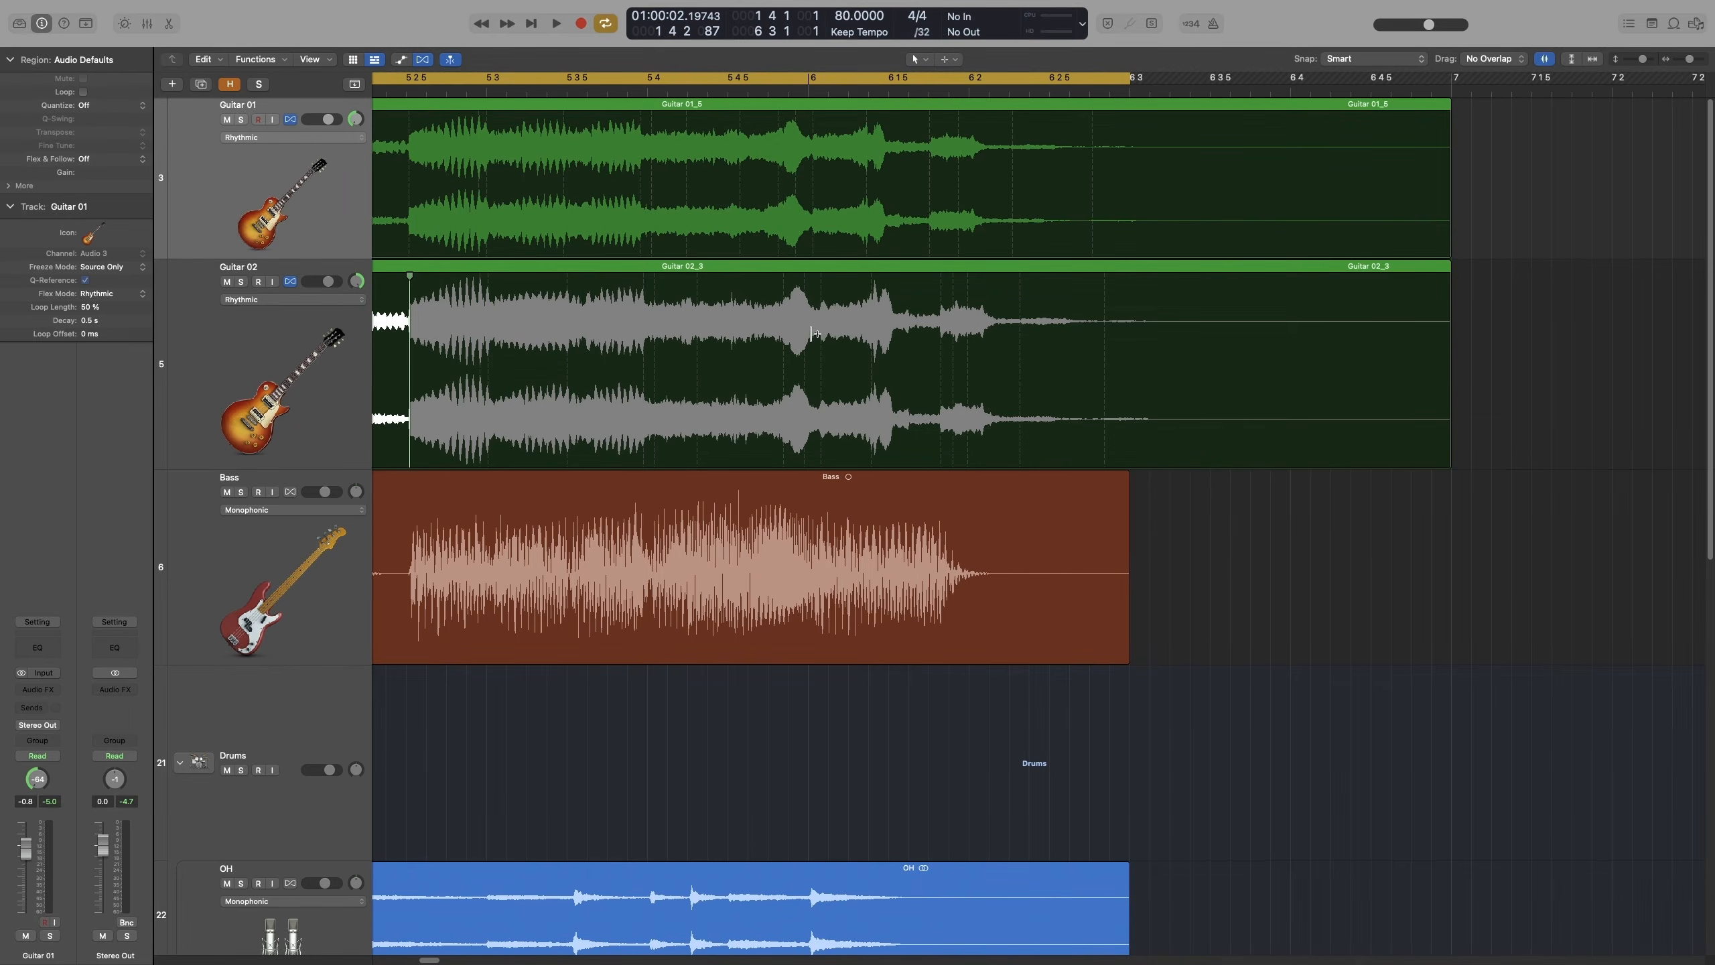
pyautogui.click(783, 299)
pyautogui.moveTo(783, 276); pyautogui.dragTo(770, 282)
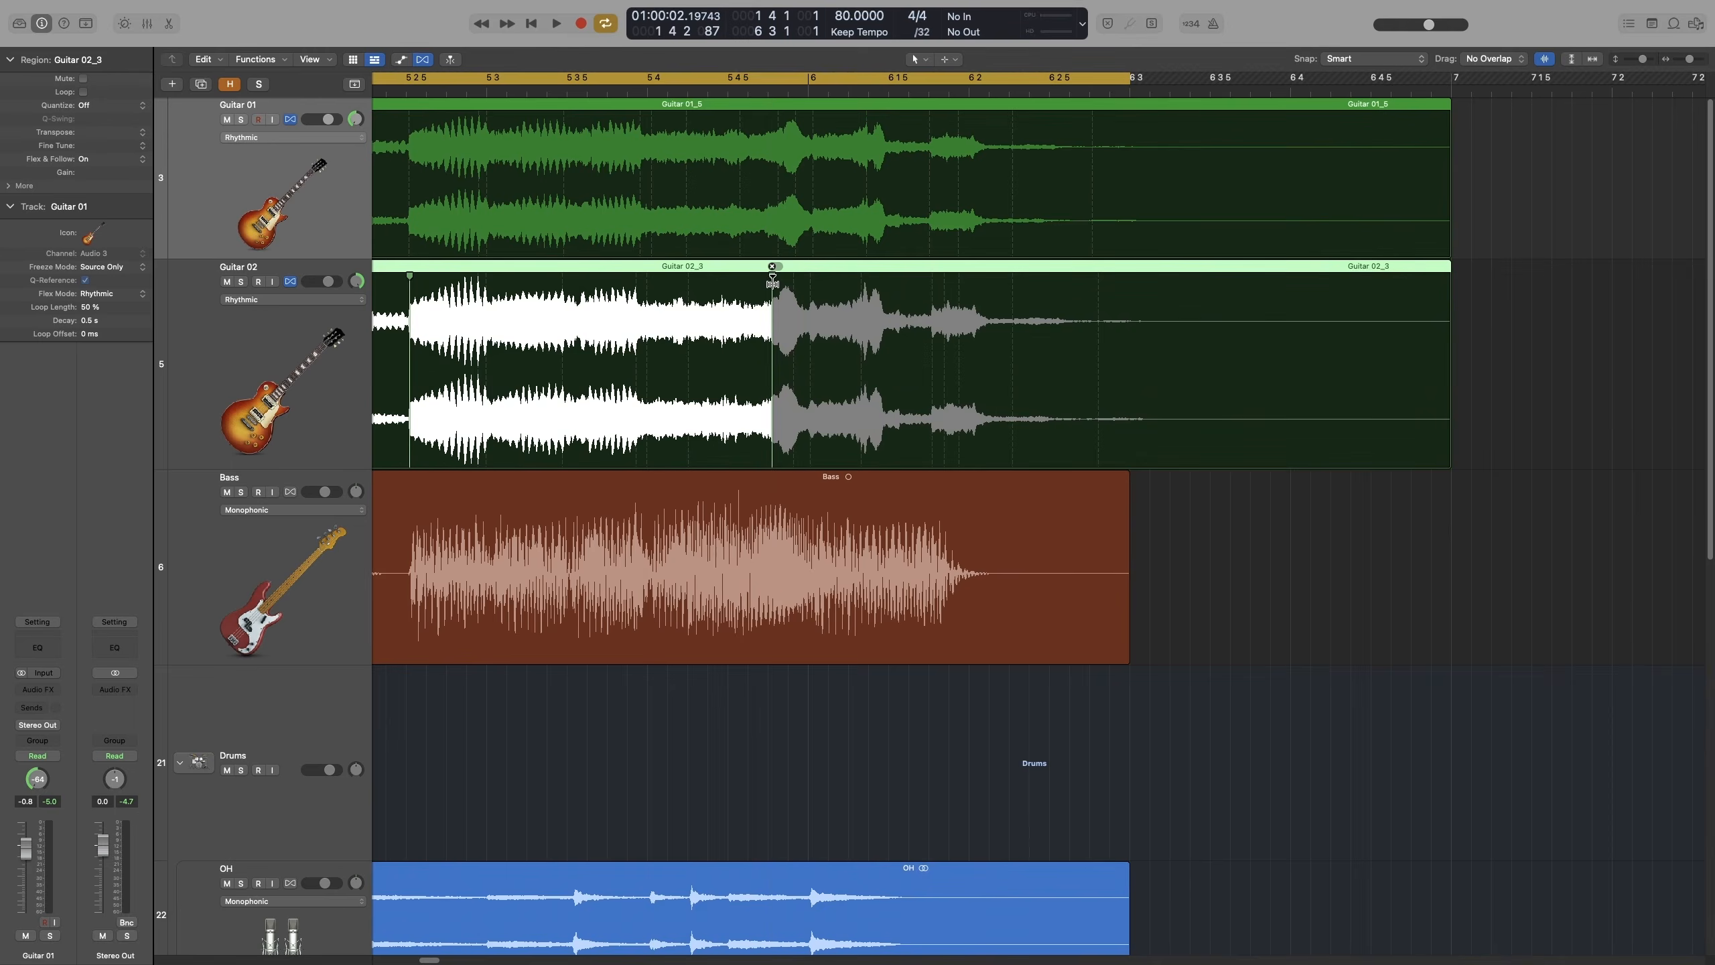
pyautogui.press('super+z')
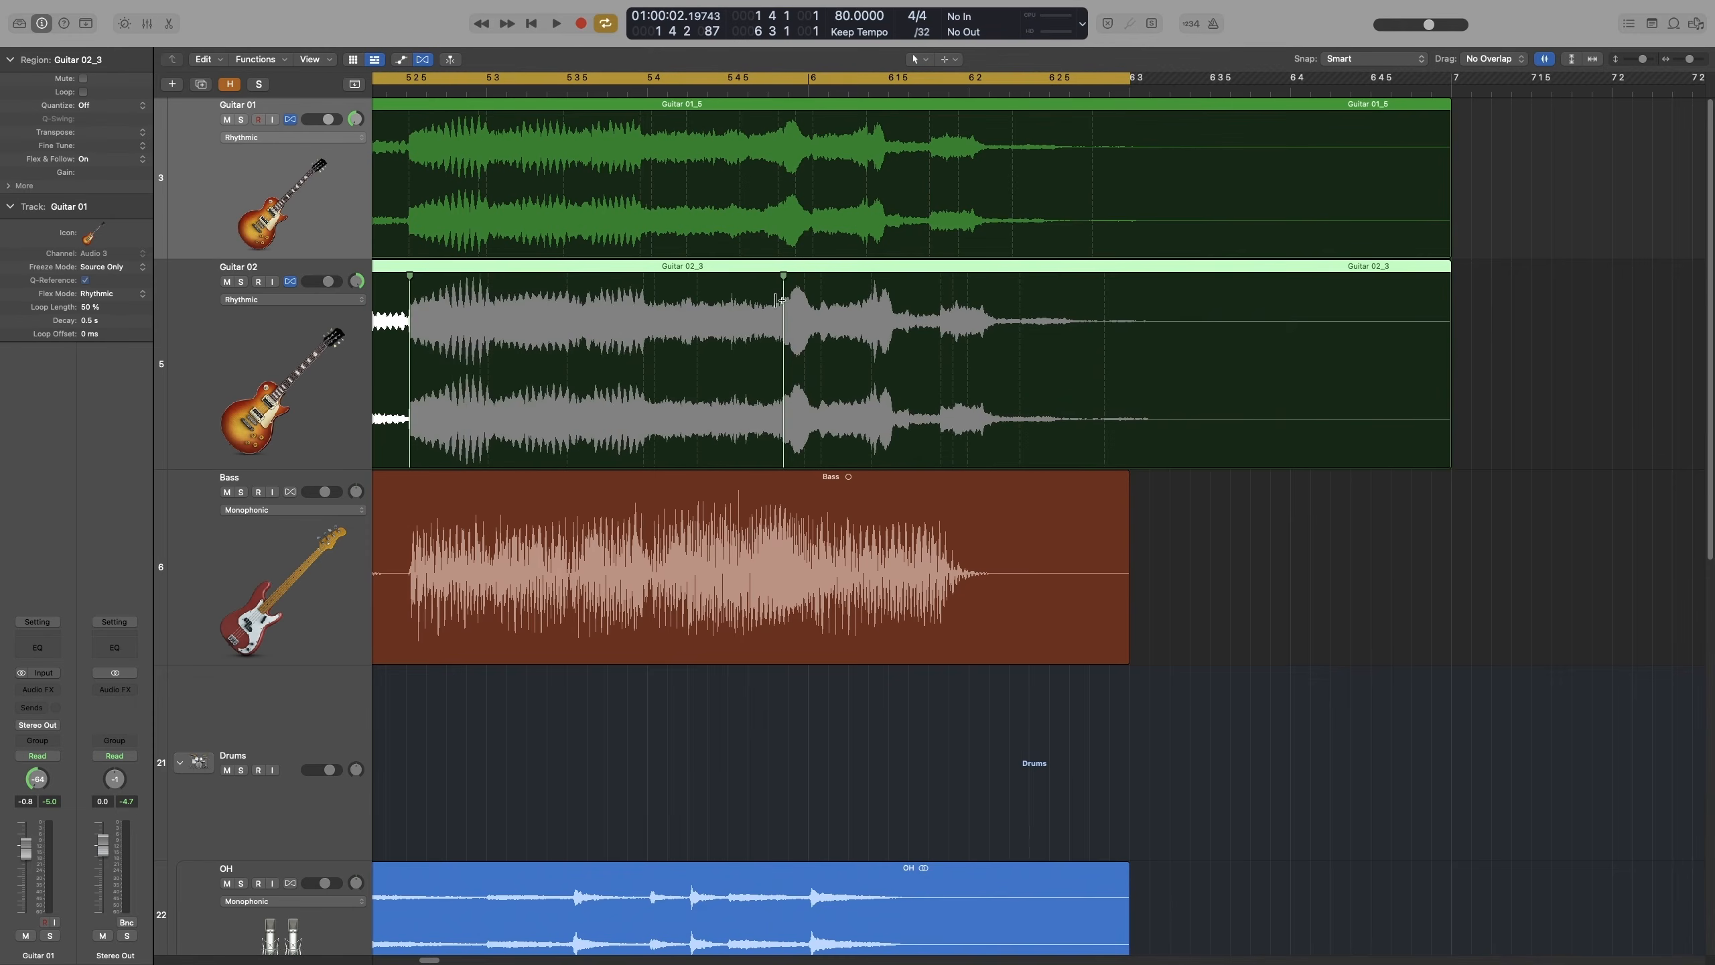
pyautogui.click(697, 289)
pyautogui.moveTo(782, 274); pyautogui.dragTo(777, 270)
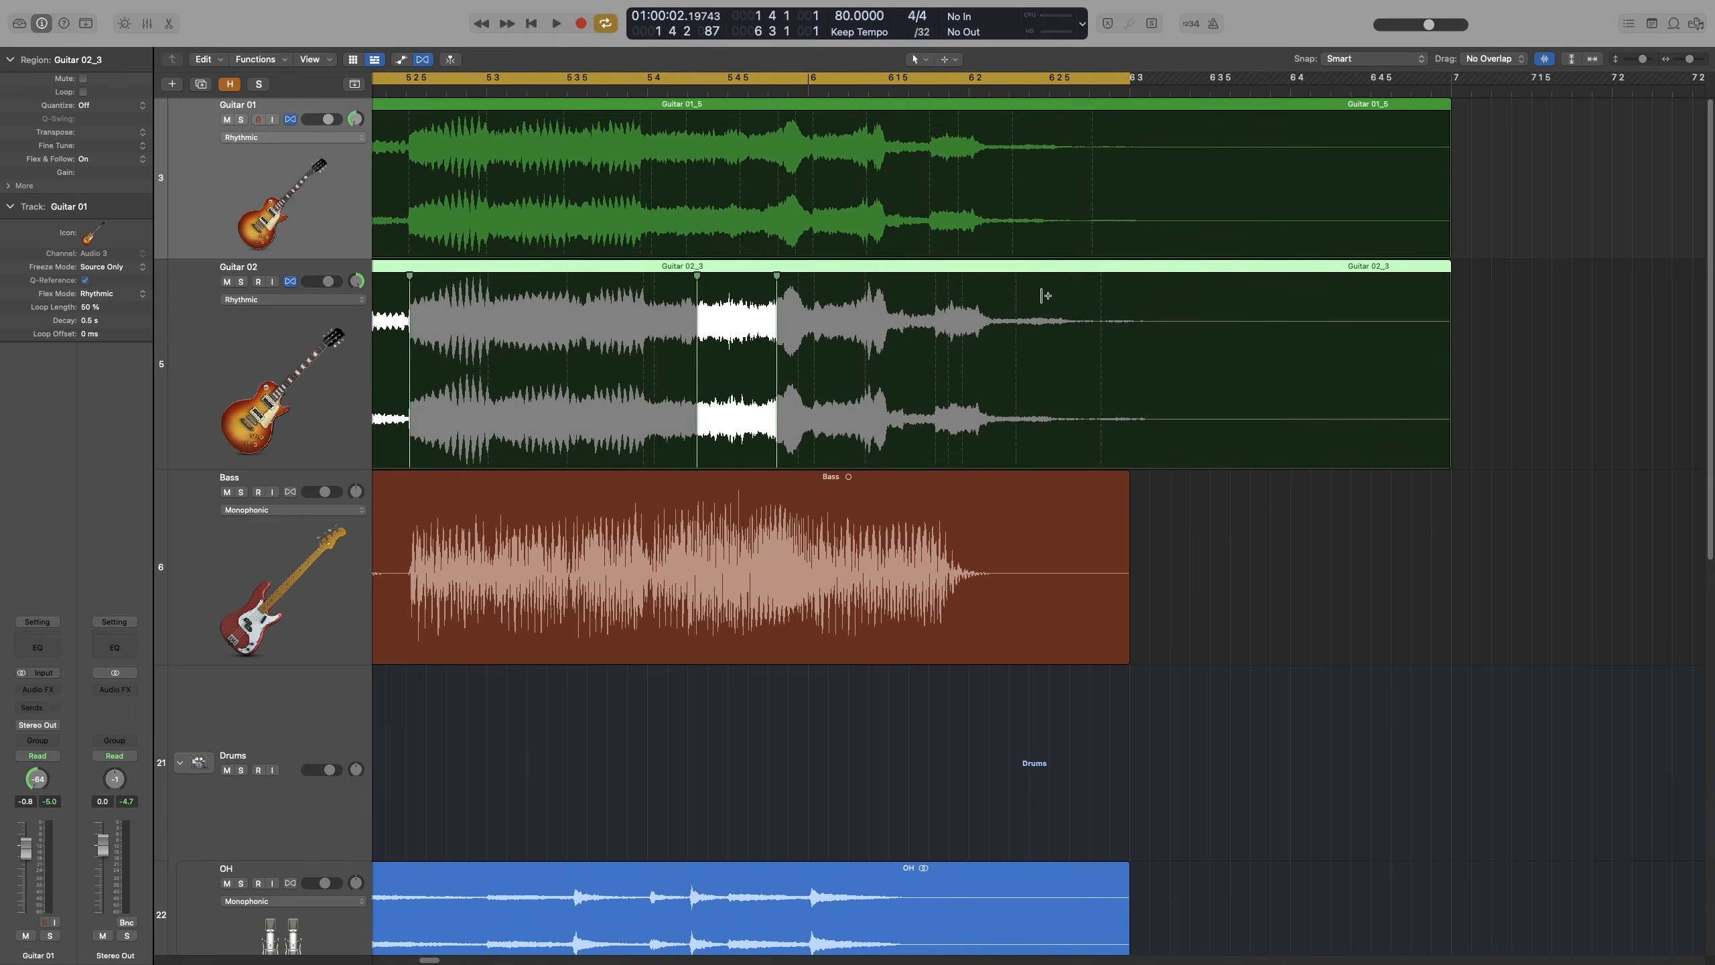
# Step: Play the tightened ending from between 4 3 and bar 5 with cycle mode off, restore cycle mode, and briefly replay it
pyautogui.press('super+Left')
pyautogui.press('super+Left')
pyautogui.hscroll(-6, 936, 367)
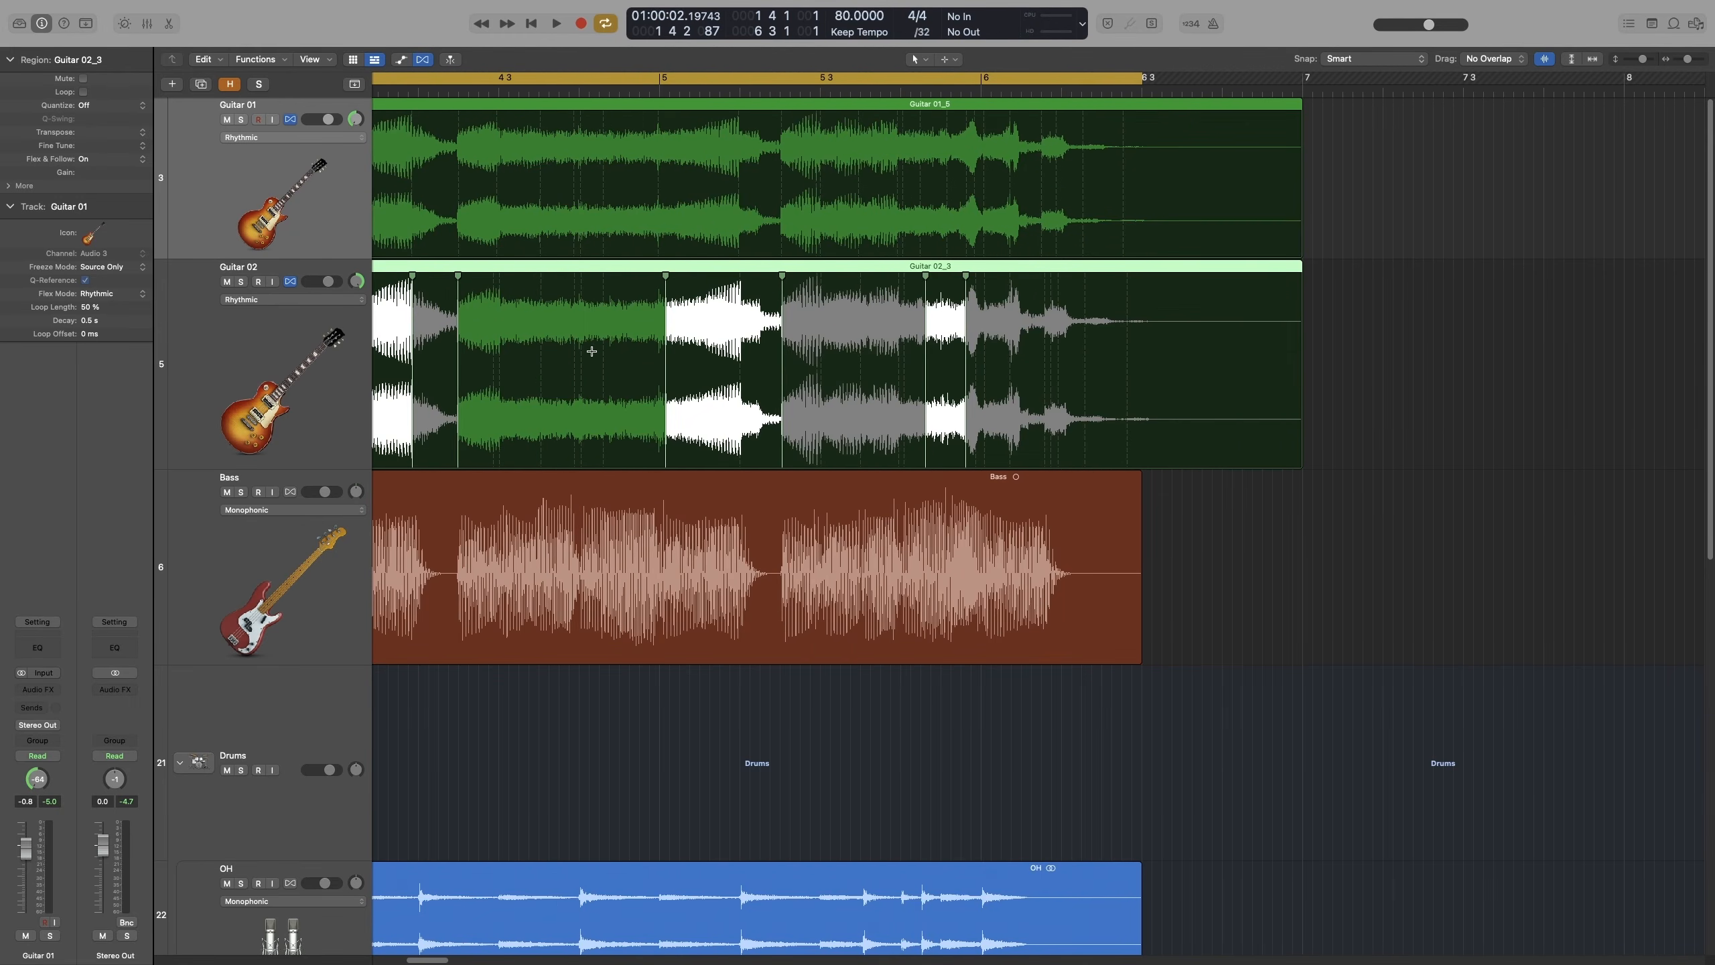
pyautogui.click(560, 351)
pyautogui.press('c')
pyautogui.press('space')
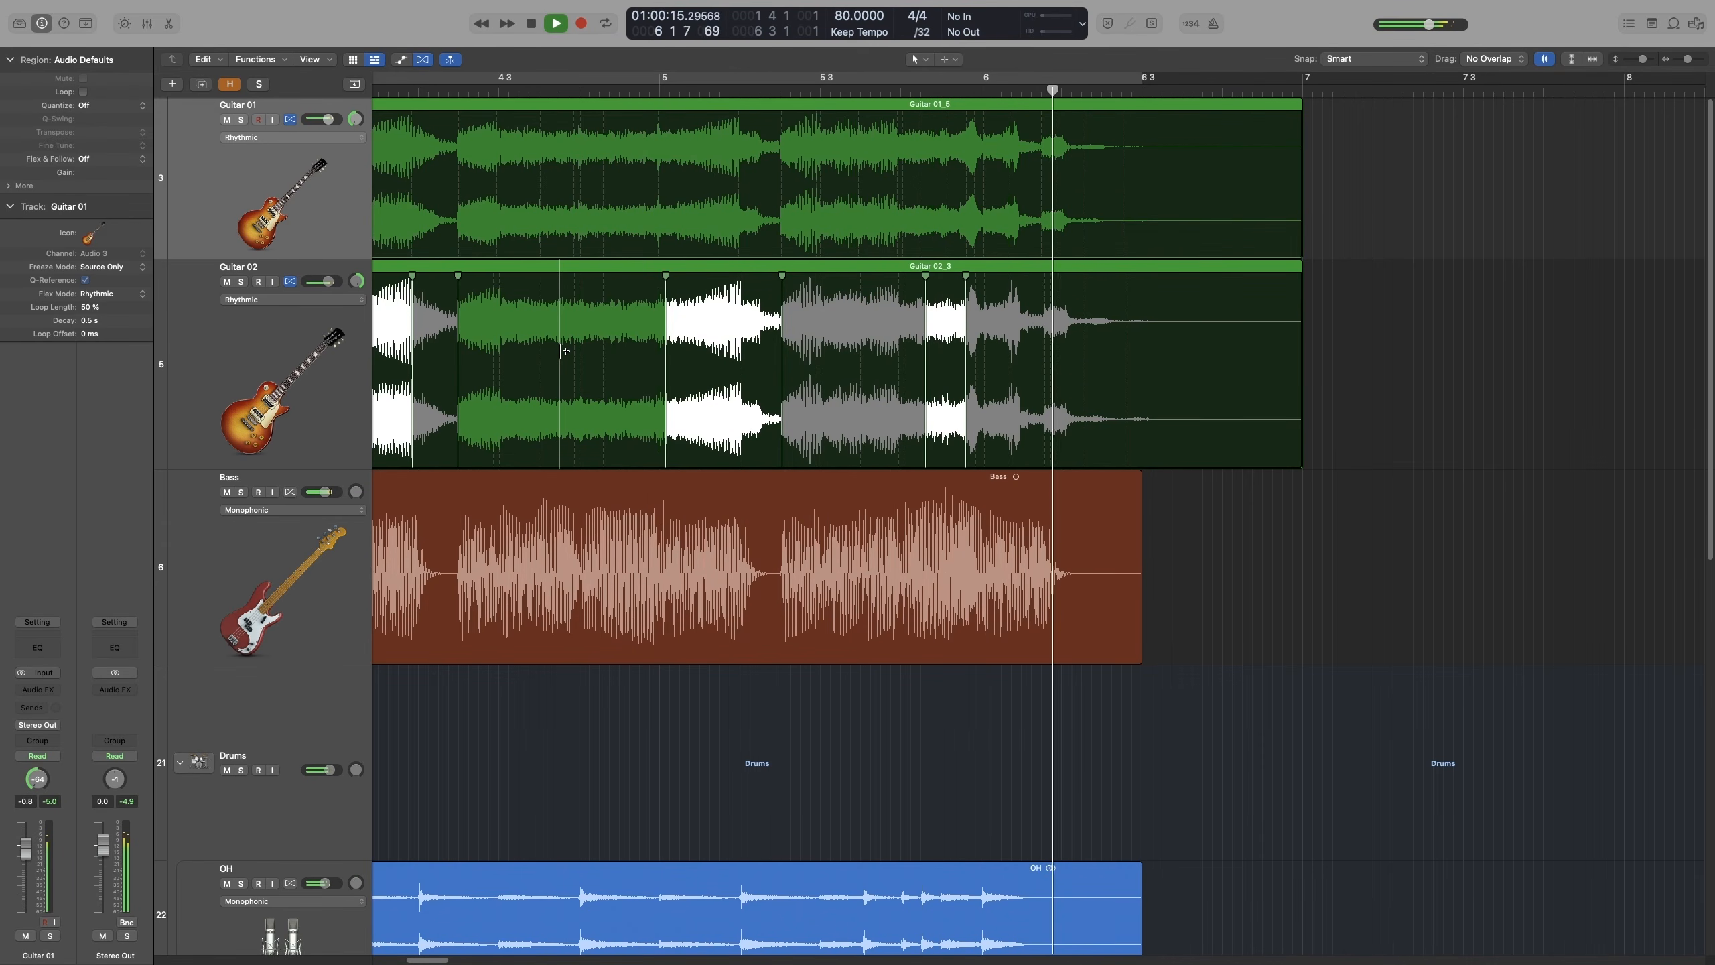
pyautogui.press('space')
pyautogui.press('c')
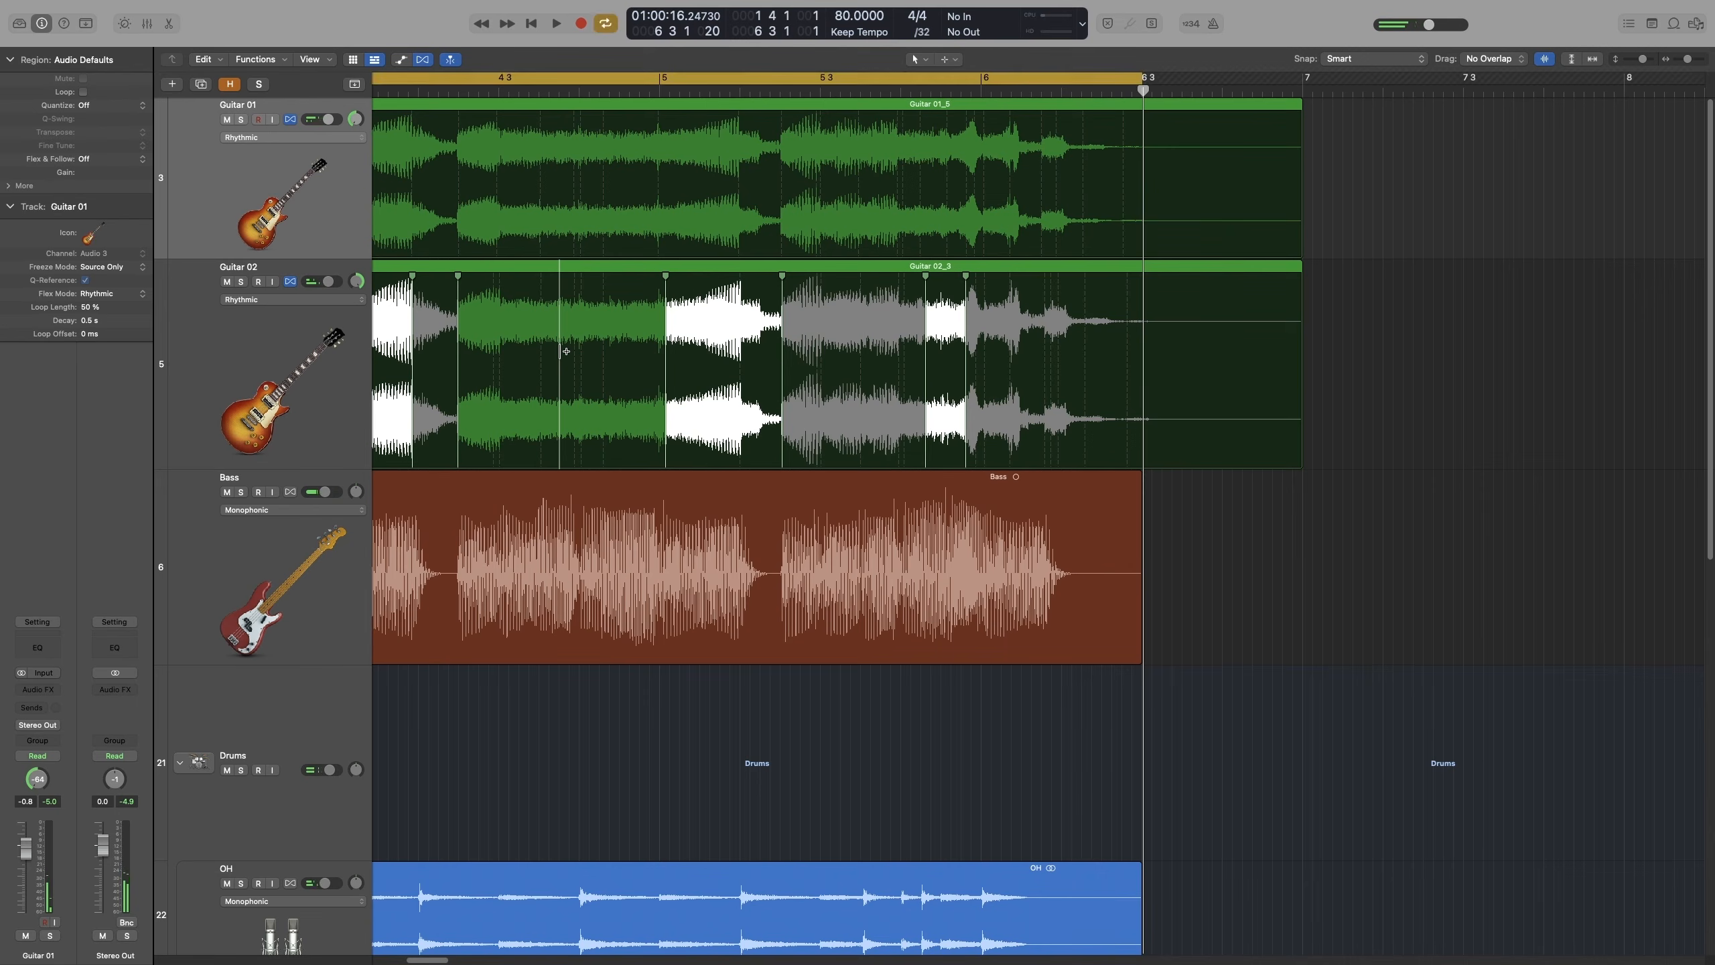
pyautogui.press('space')
pyautogui.press('space')
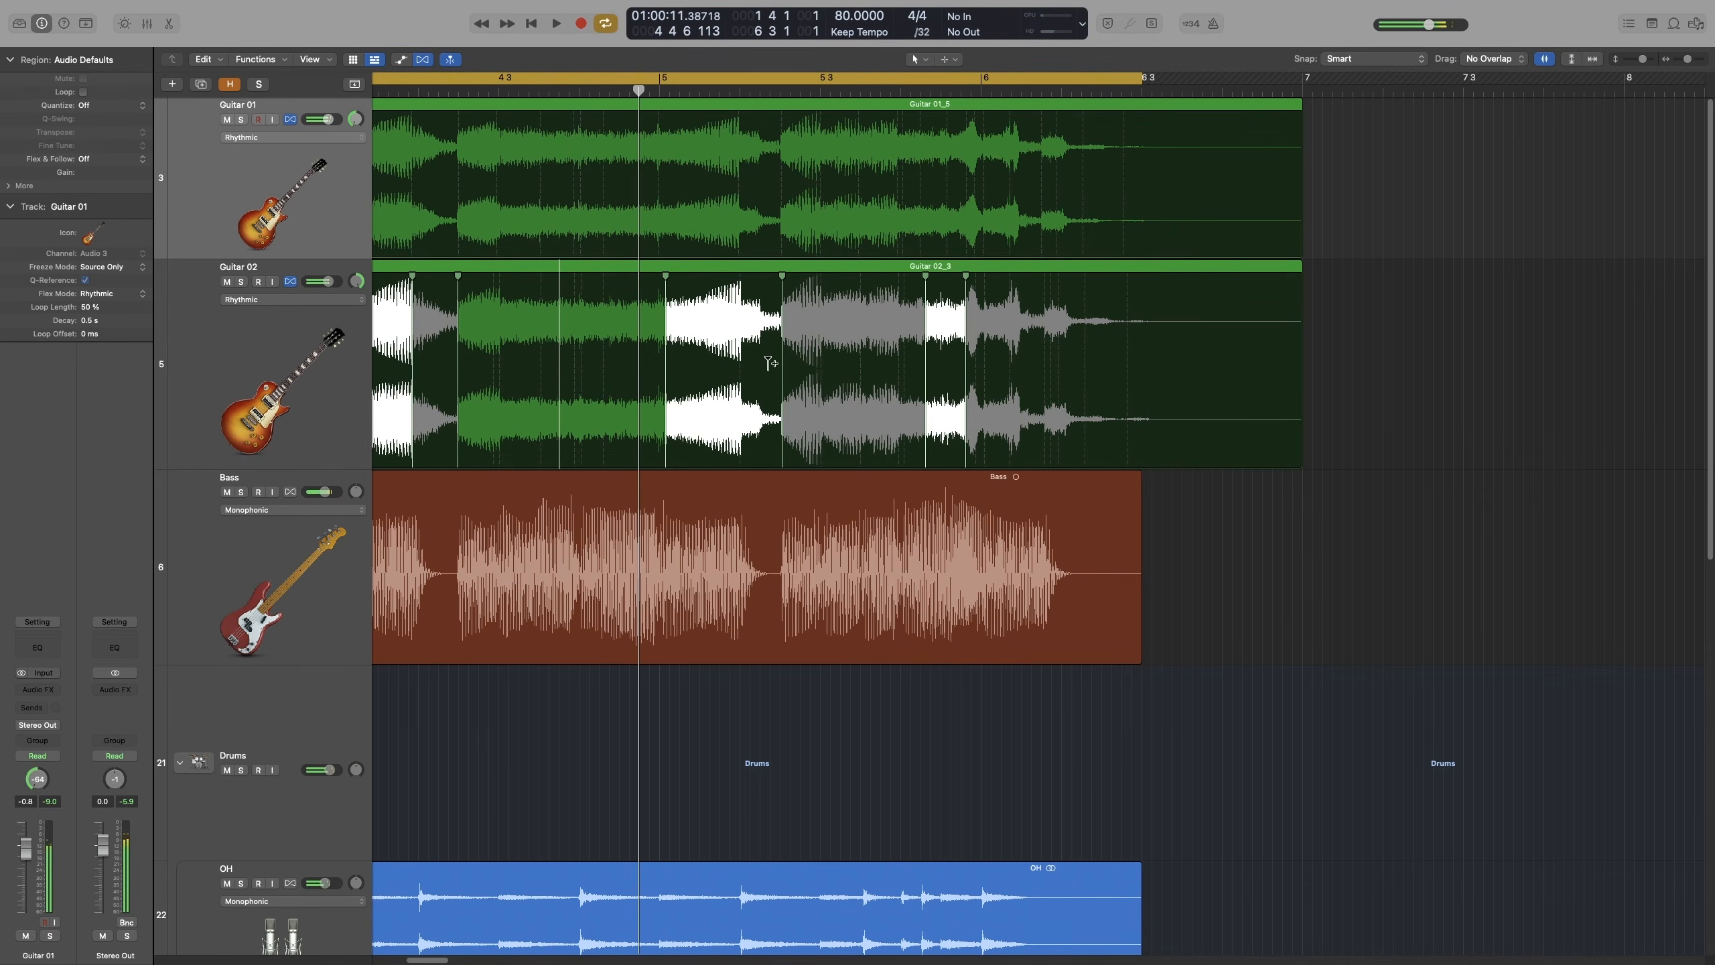
# Step: Clear the marquee position and play the whole cycled section from its start to hear the tightened guitars with the full arrangement
pyautogui.click(1293, 590)
pyautogui.press('z')
pyautogui.press('space')
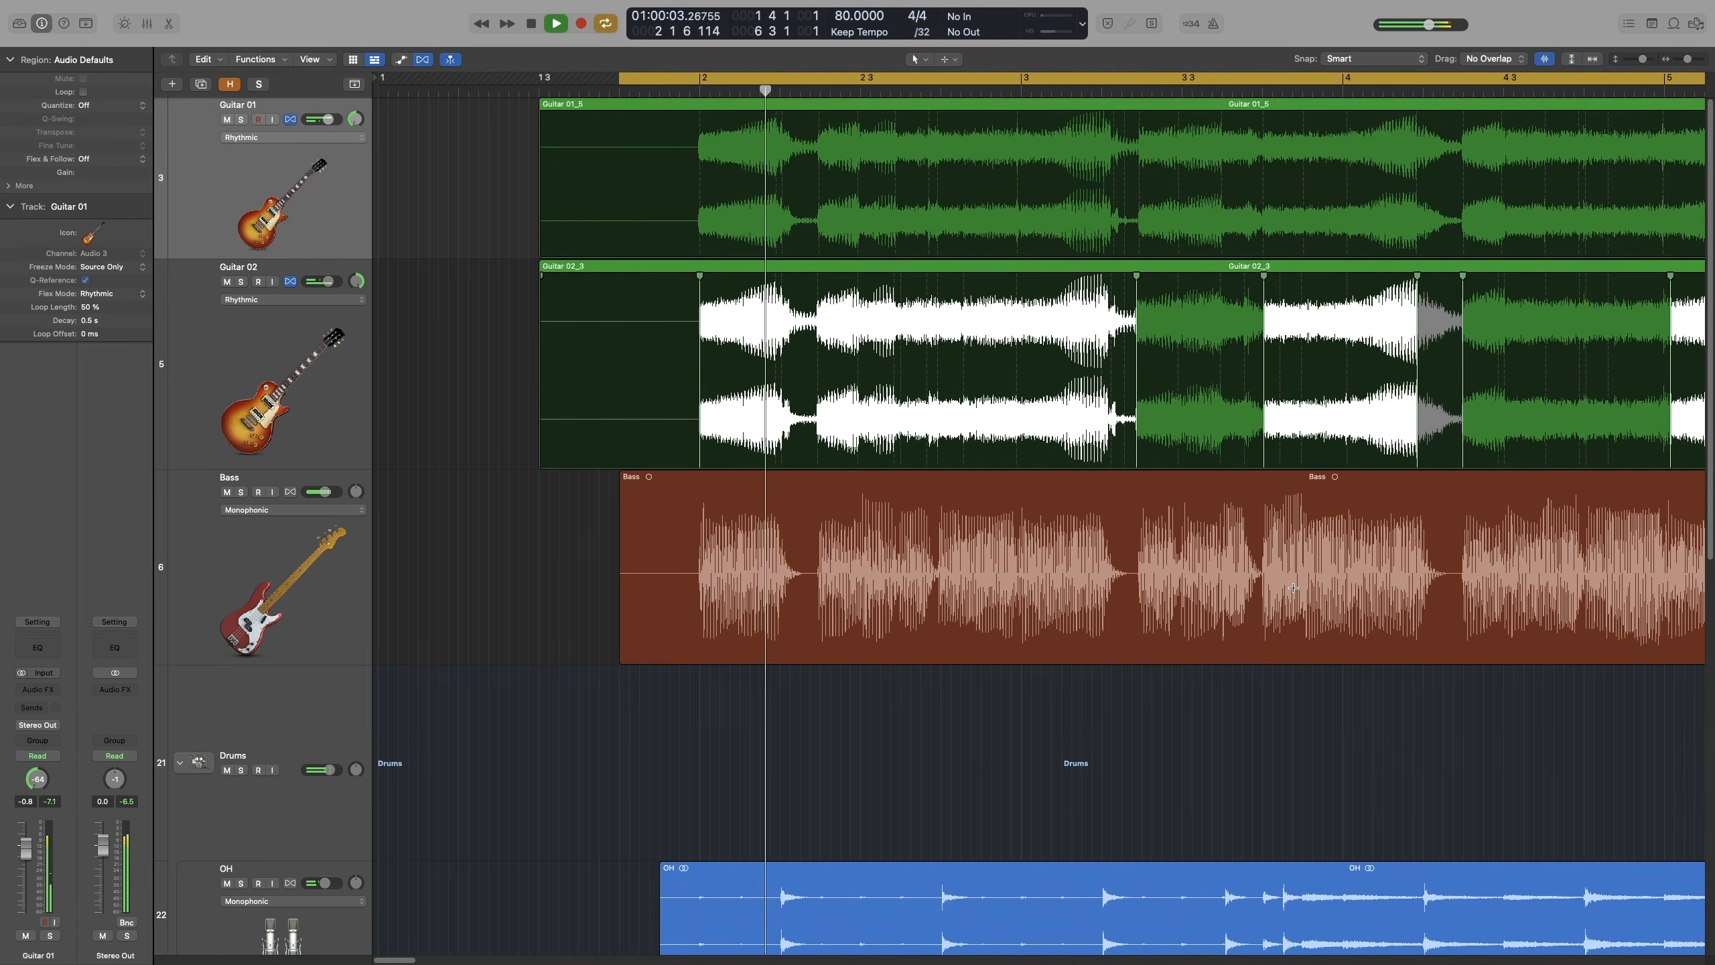
pyautogui.press('super+Left')
pyautogui.press('super+Up')
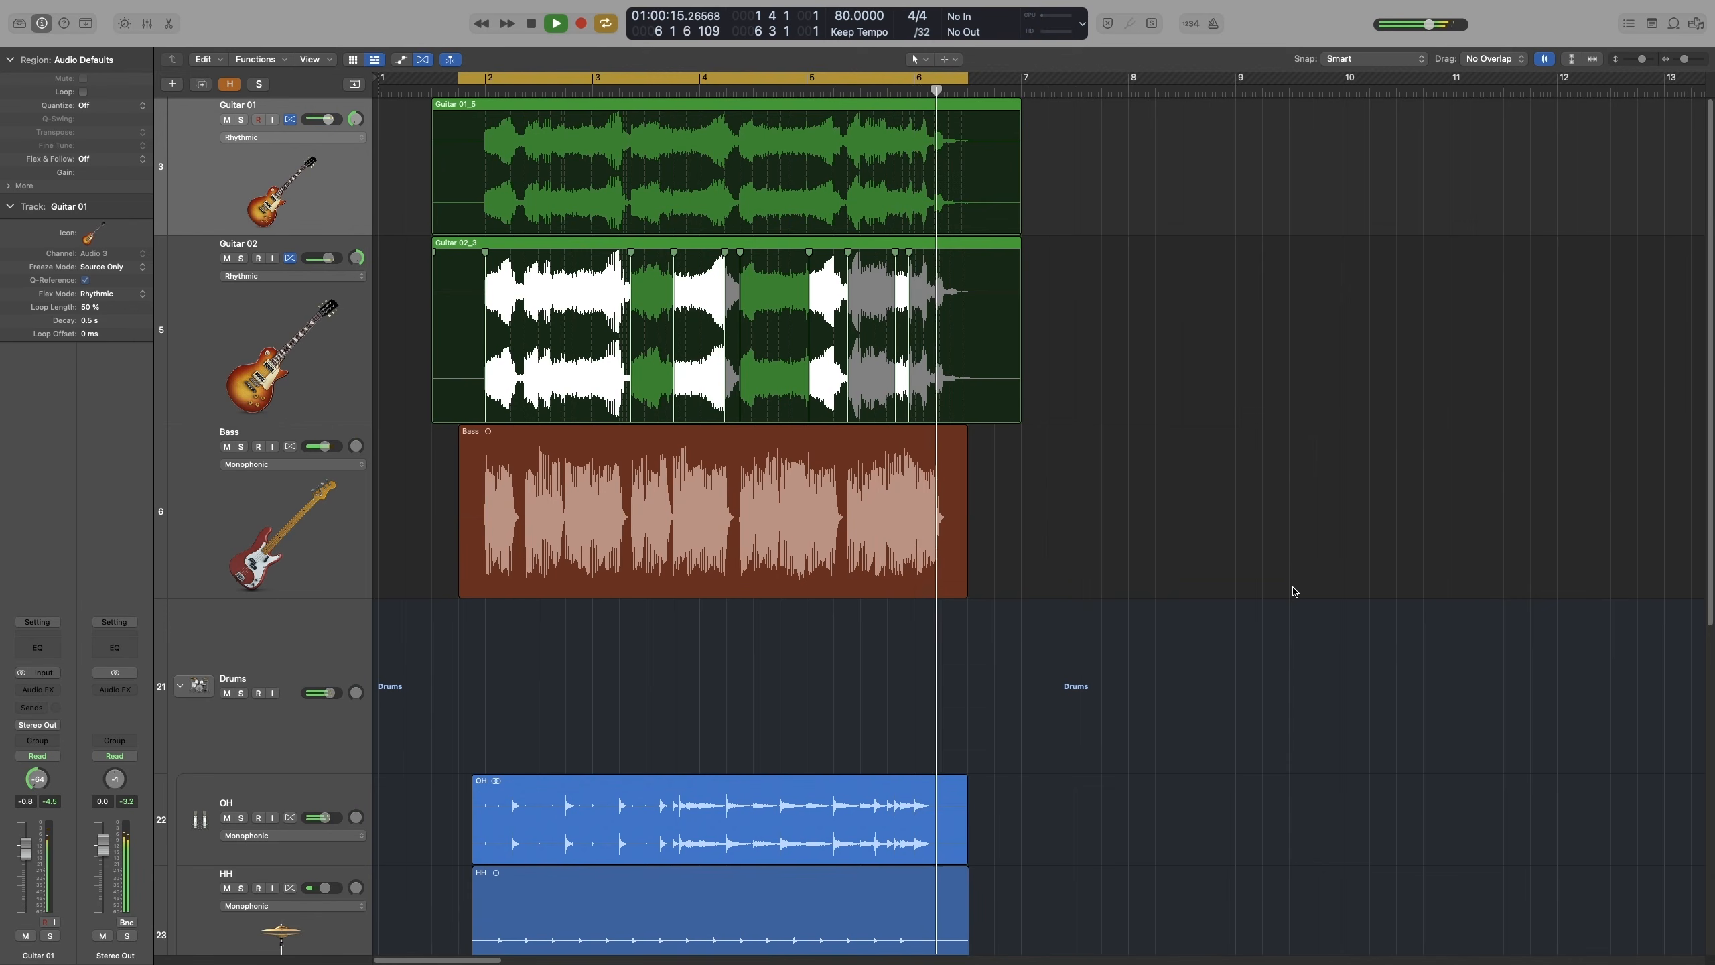
pyautogui.press('space')
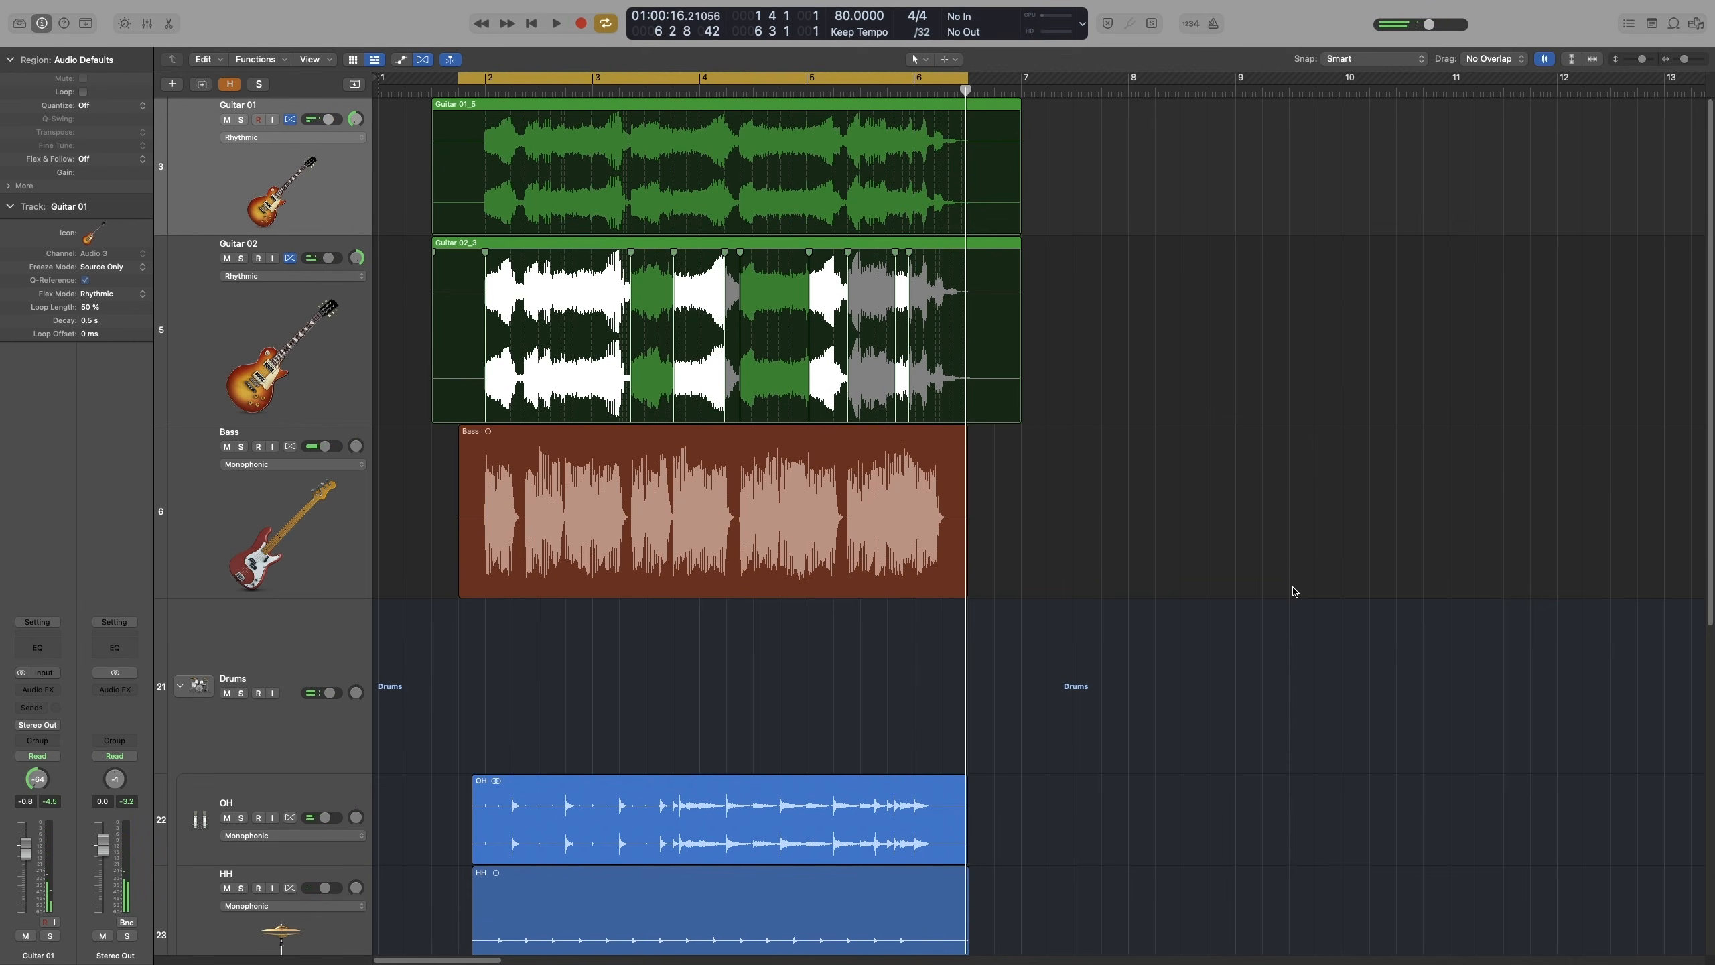